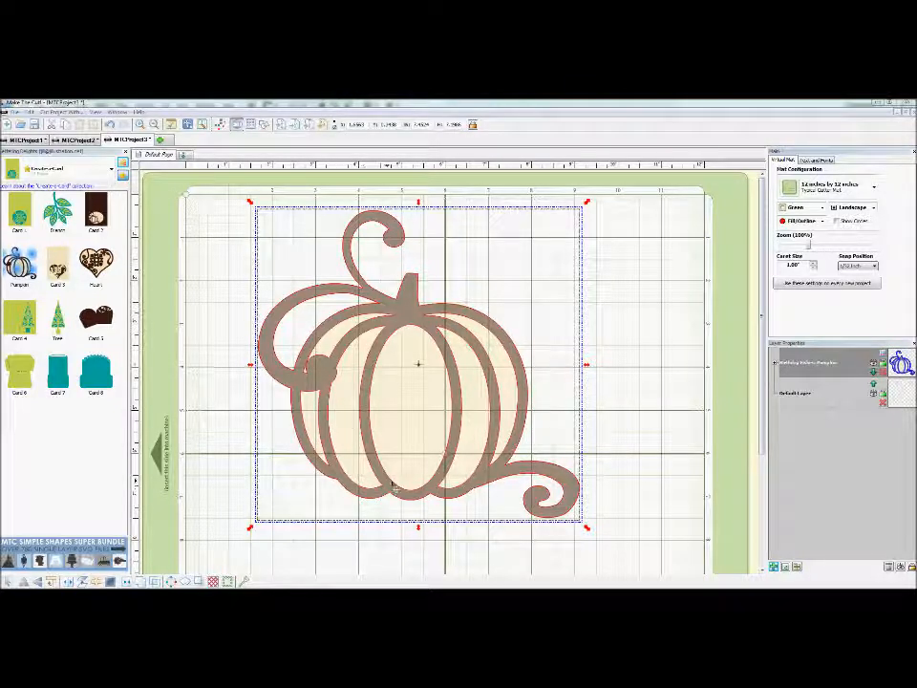
# Separate the pumpkin pieces, moving the cream base to about X 0.63, Y 0.63 and the dark outline to about X 4.53, Y 0.44.
pyautogui.click(399, 538)
pyautogui.moveTo(403, 497); pyautogui.dragTo(280, 457)
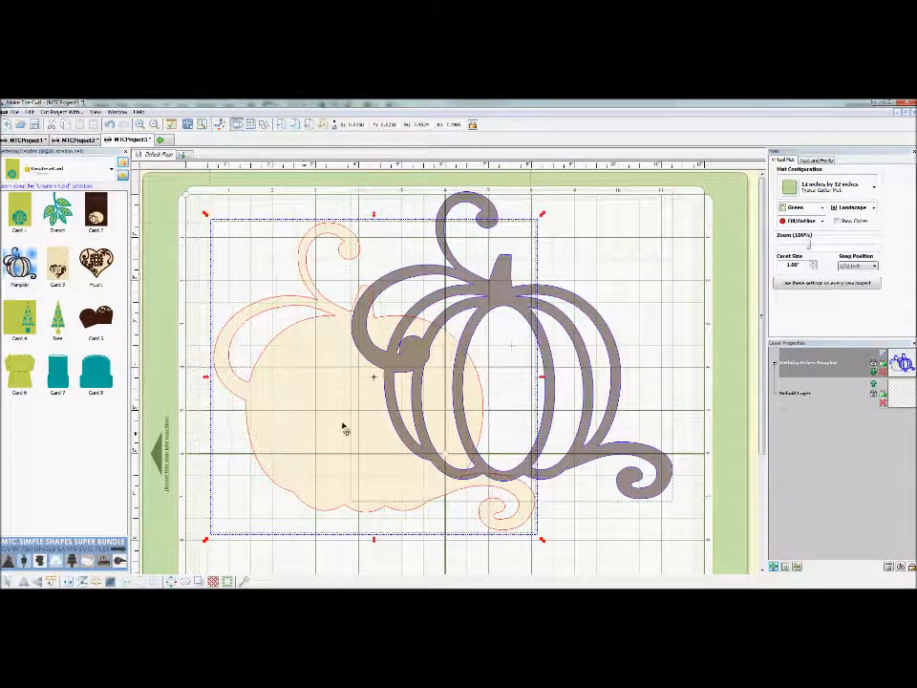
pyautogui.moveTo(491, 305); pyautogui.dragTo(524, 328)
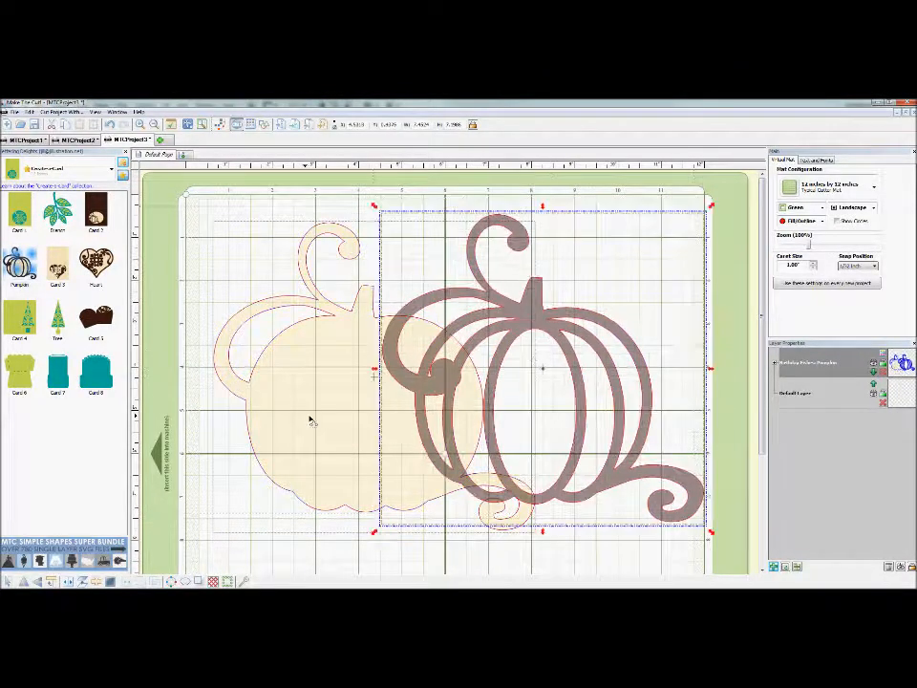
# Begin choosing a texture for the cream pumpkin base and pick MTC Pattern-06.png from the Basic Tiles folder.
pyautogui.click(315, 421)
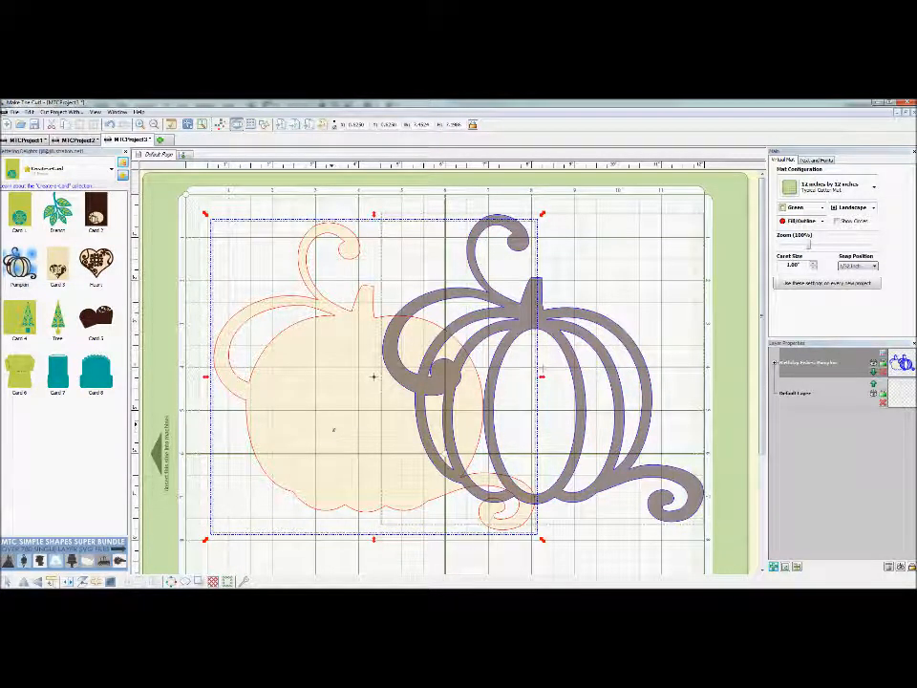
pyautogui.rightClick(329, 428)
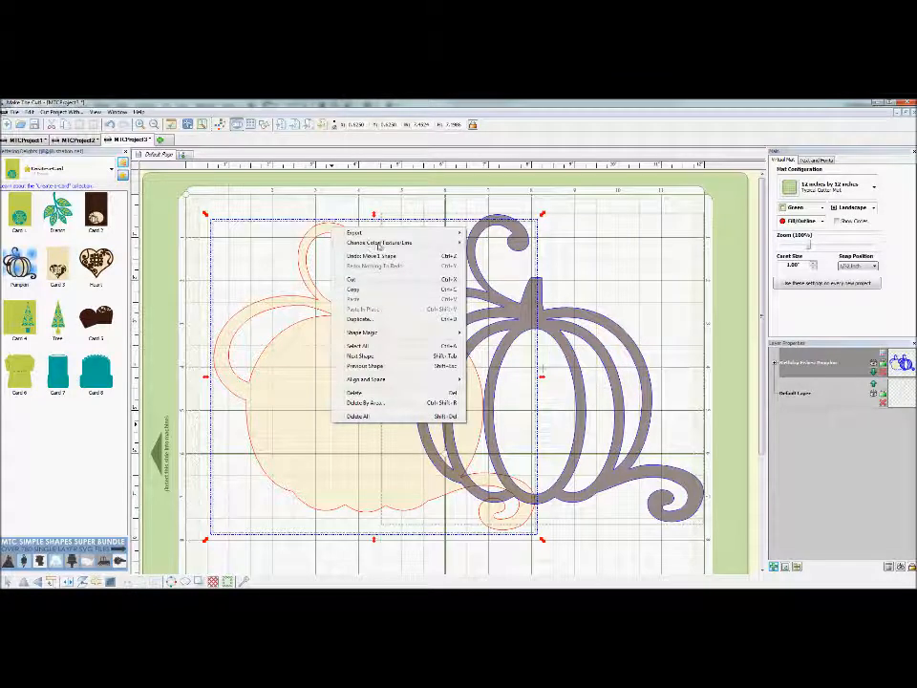
pyautogui.moveTo(382, 245)
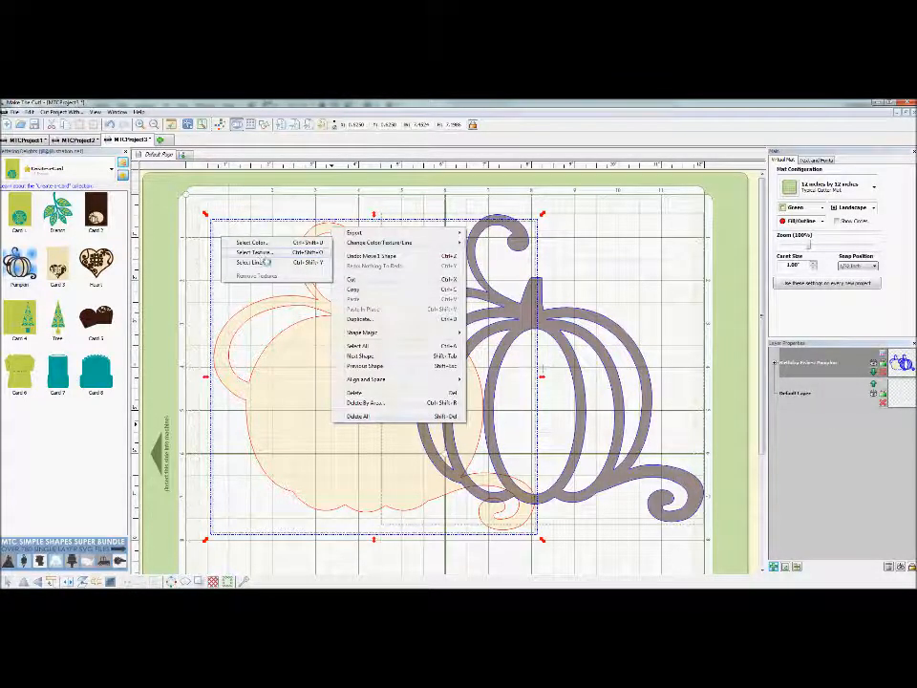
pyautogui.click(256, 253)
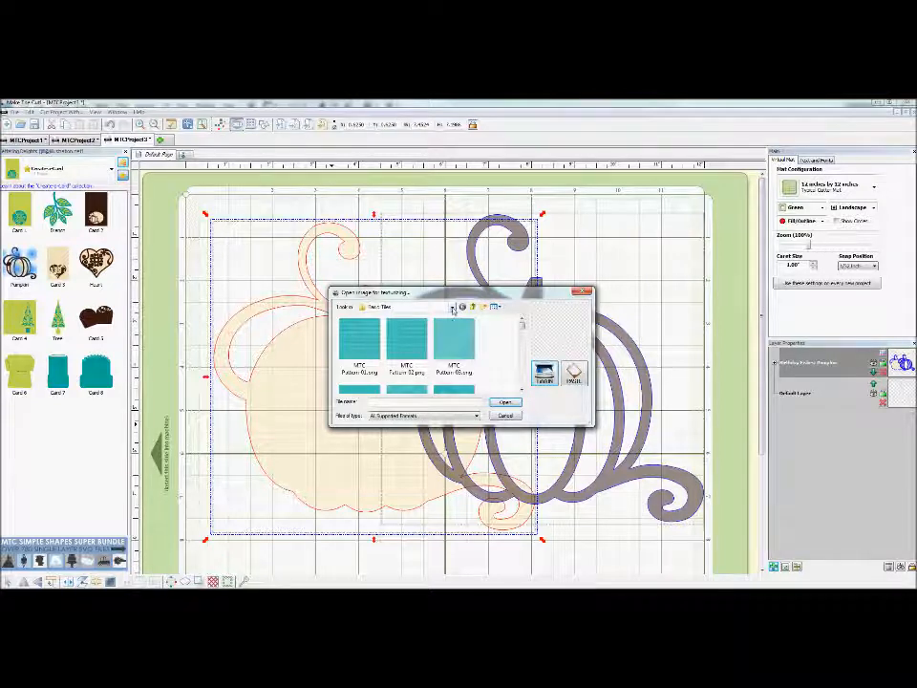
pyautogui.click(453, 308)
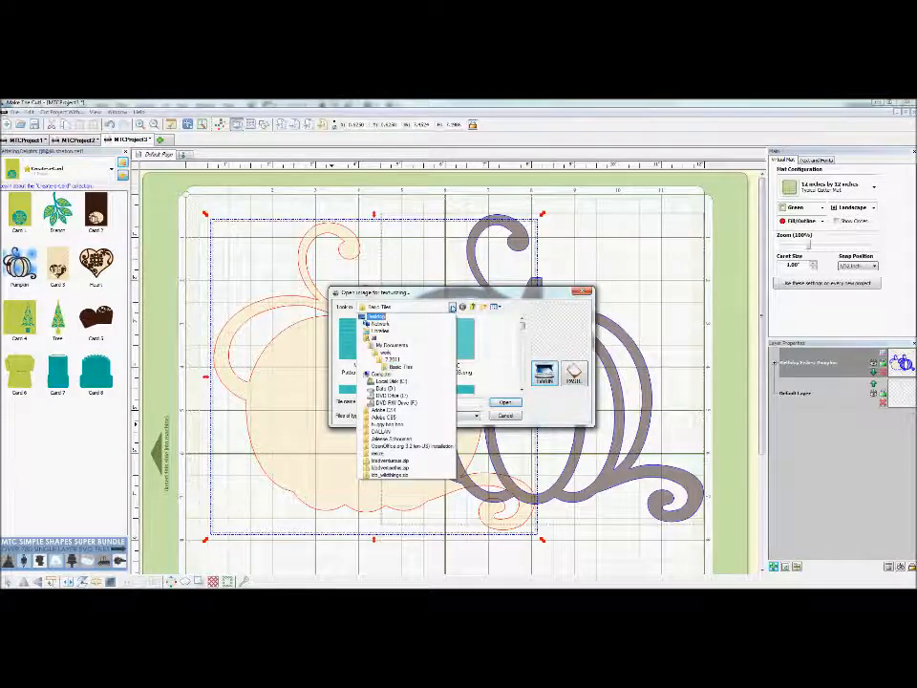
pyautogui.click(453, 308)
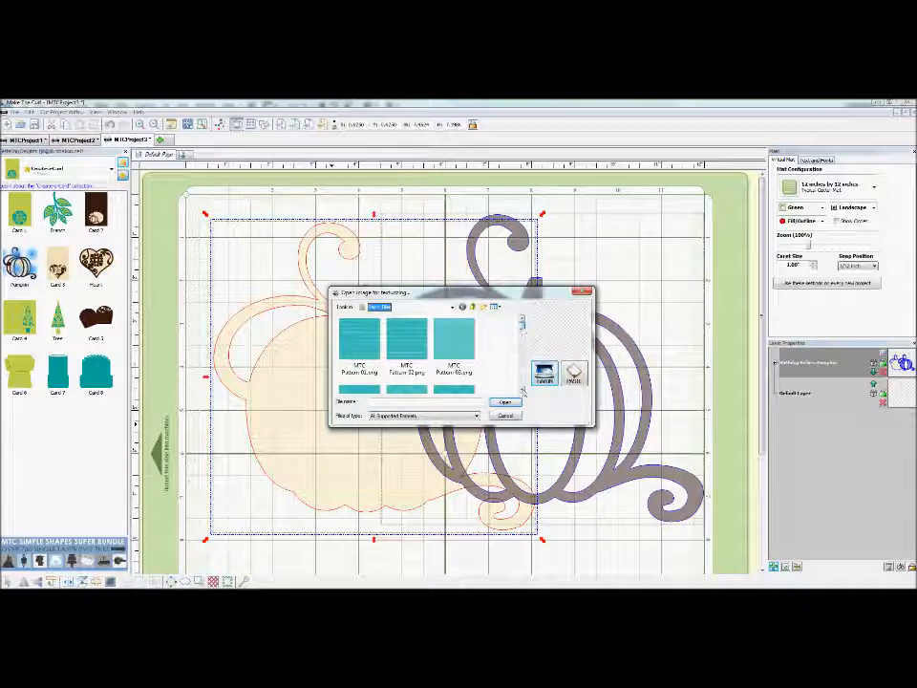
pyautogui.click(523, 391)
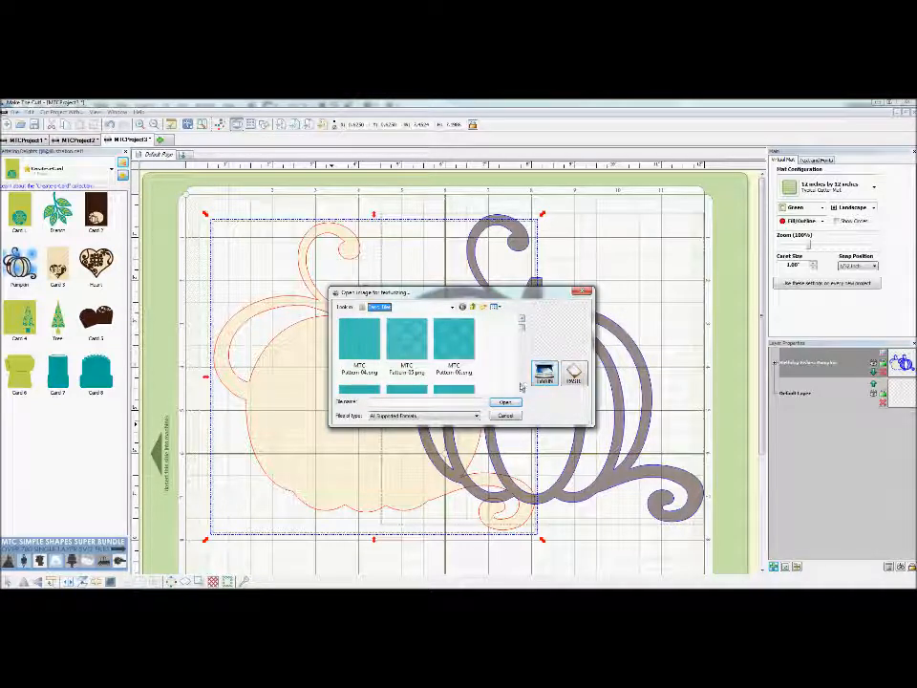
pyautogui.click(461, 351)
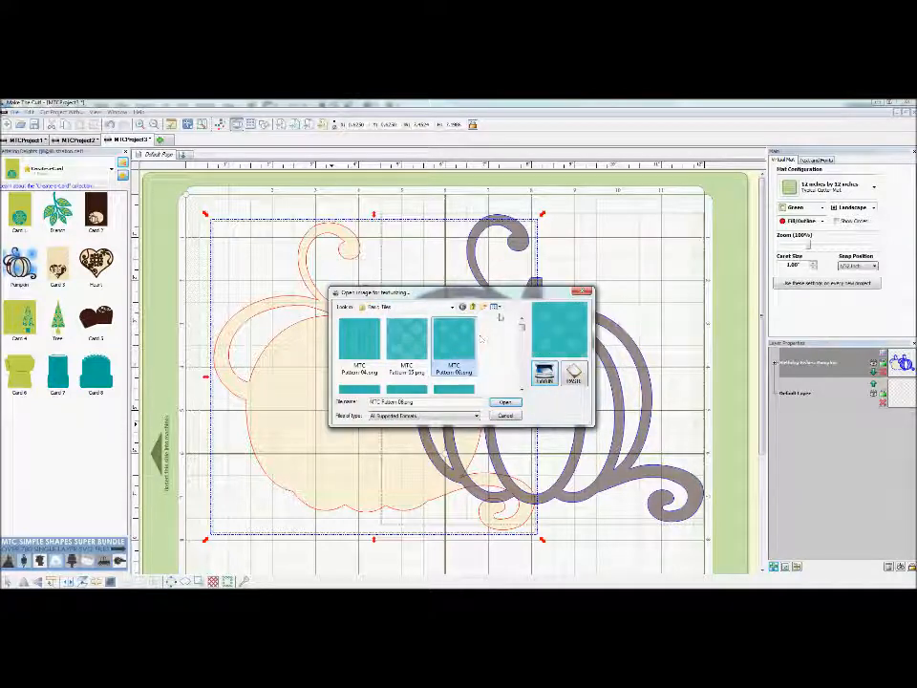
# Look through the texture files in the Details, List and Large icons views.
pyautogui.click(495, 307)
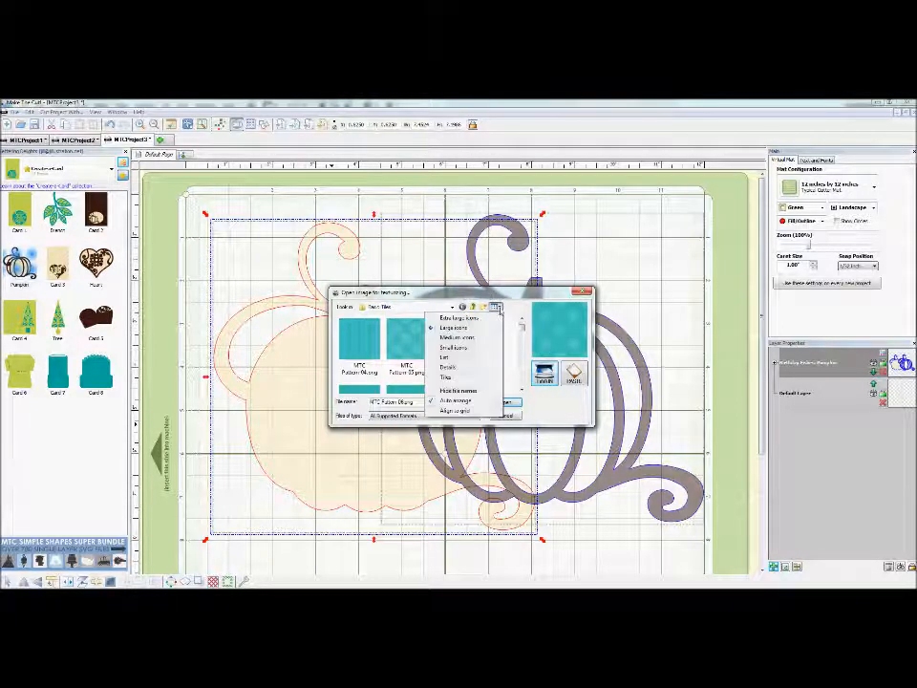
pyautogui.click(462, 368)
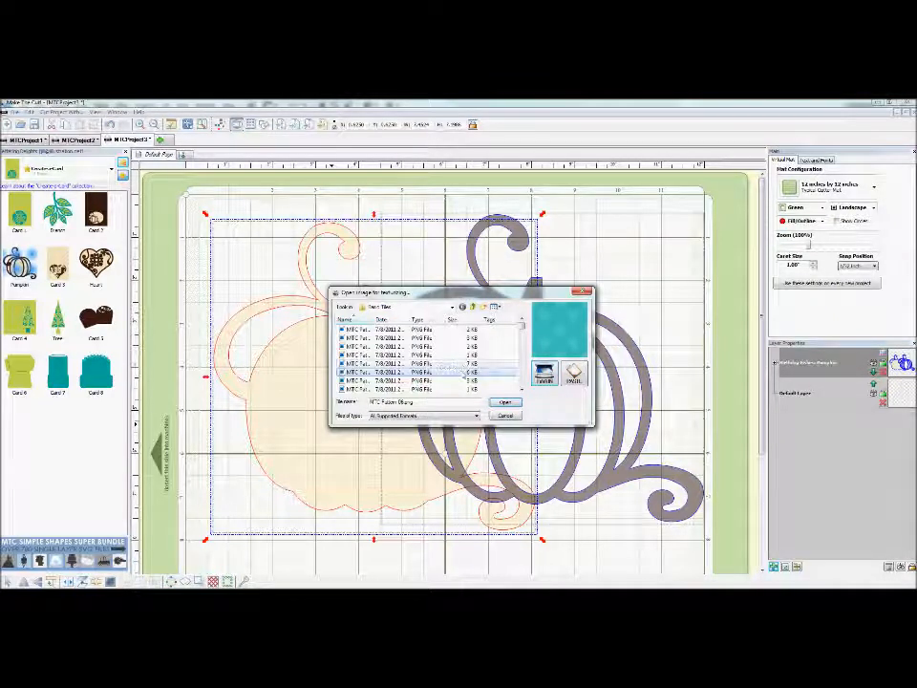
pyautogui.click(498, 307)
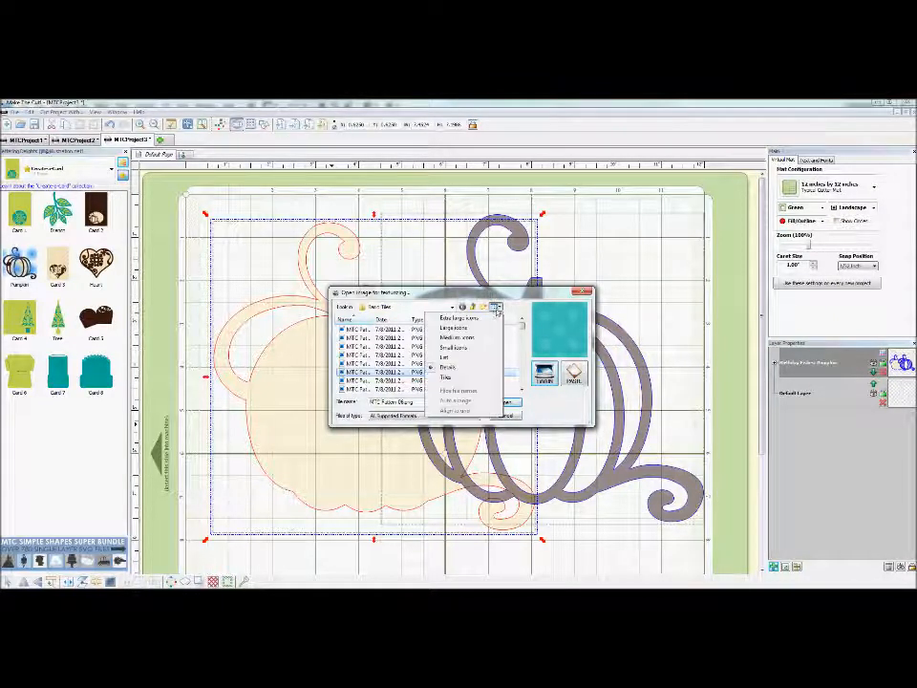
pyautogui.click(451, 377)
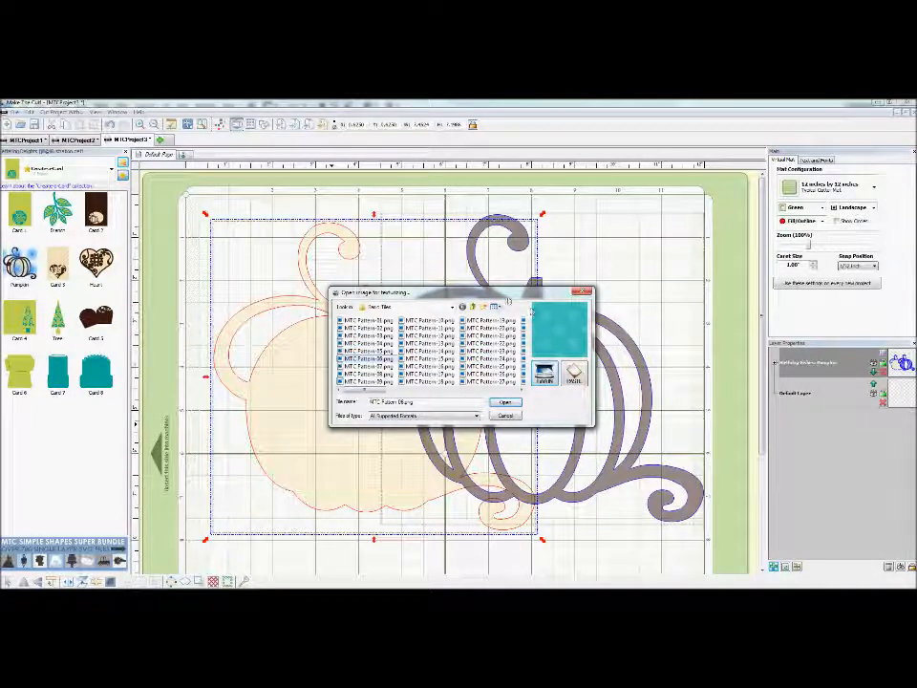
pyautogui.click(497, 307)
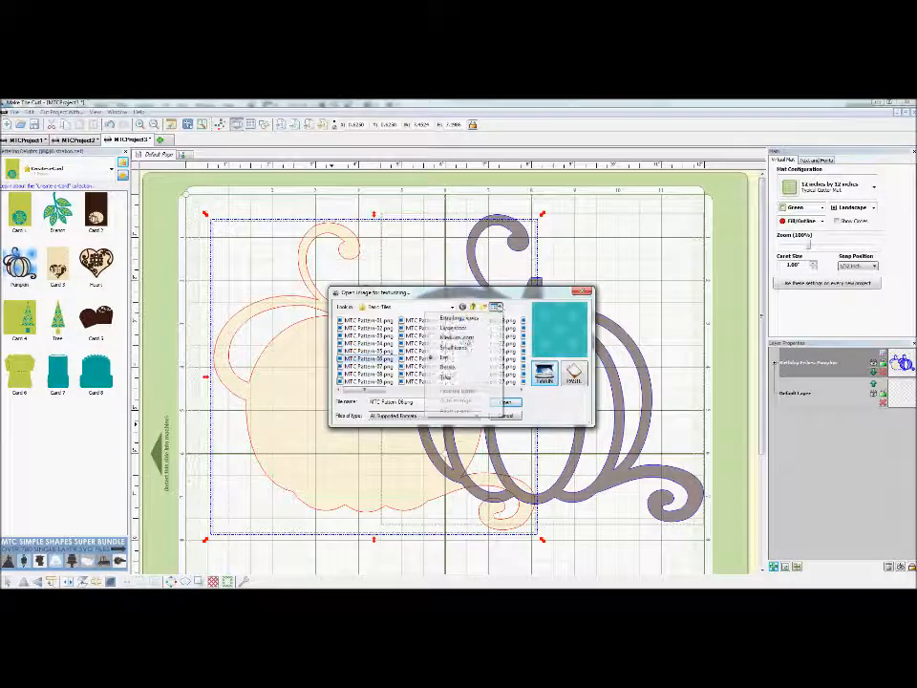
pyautogui.click(458, 337)
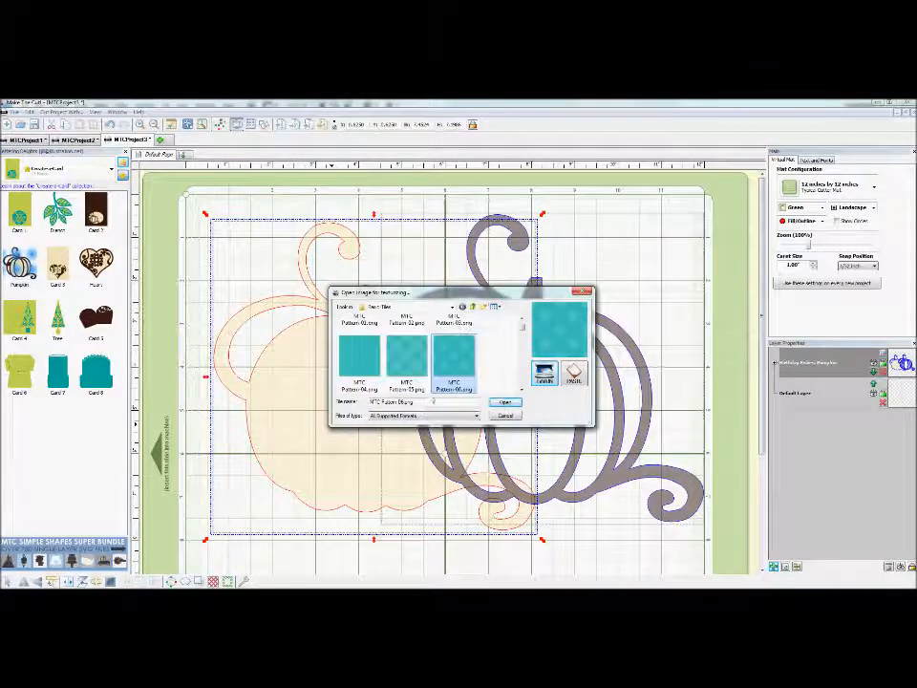
pyautogui.click(498, 308)
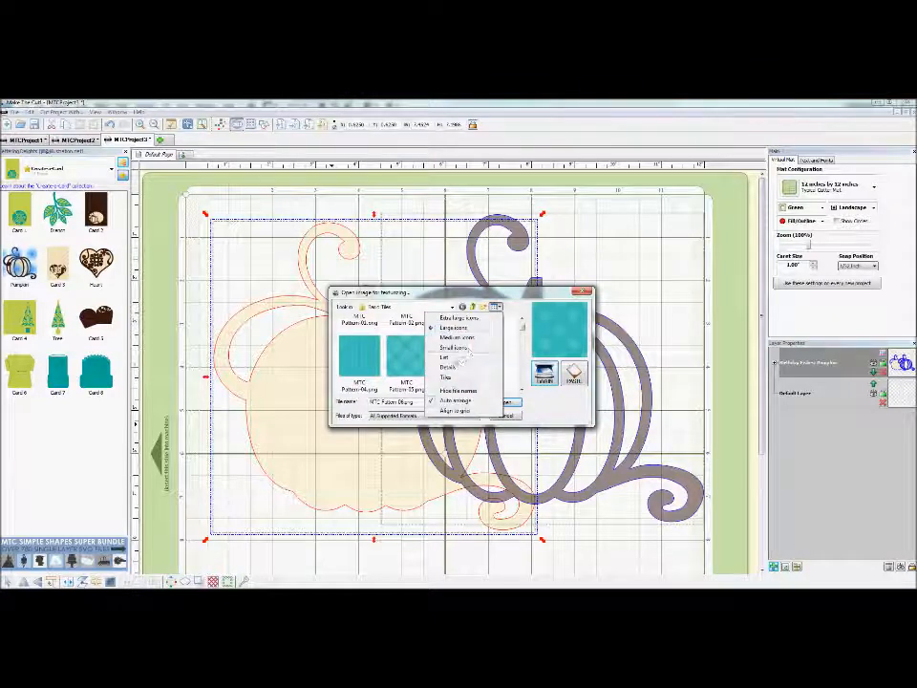
pyautogui.click(461, 363)
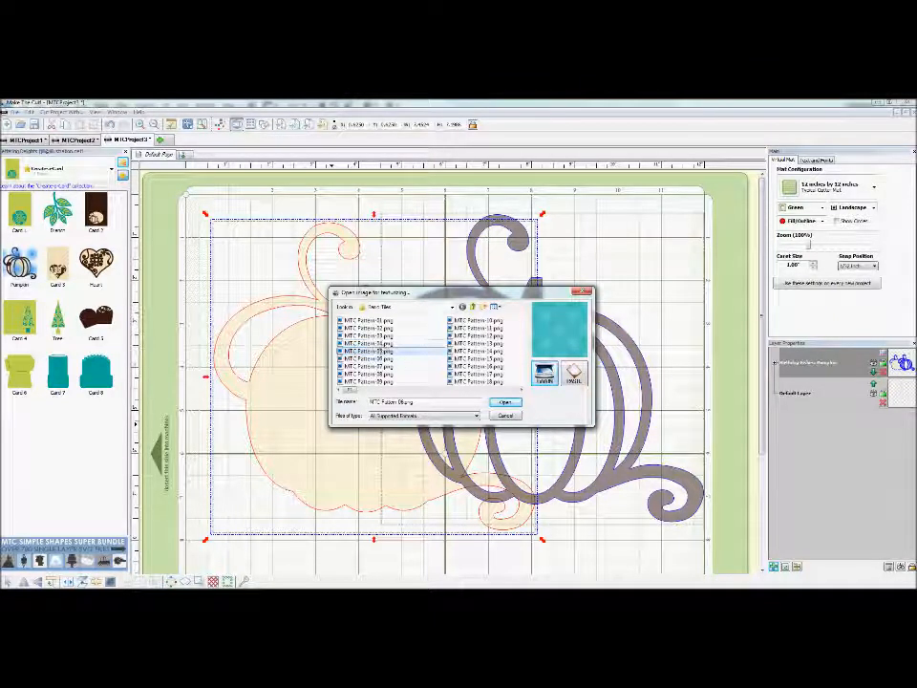
pyautogui.click(498, 308)
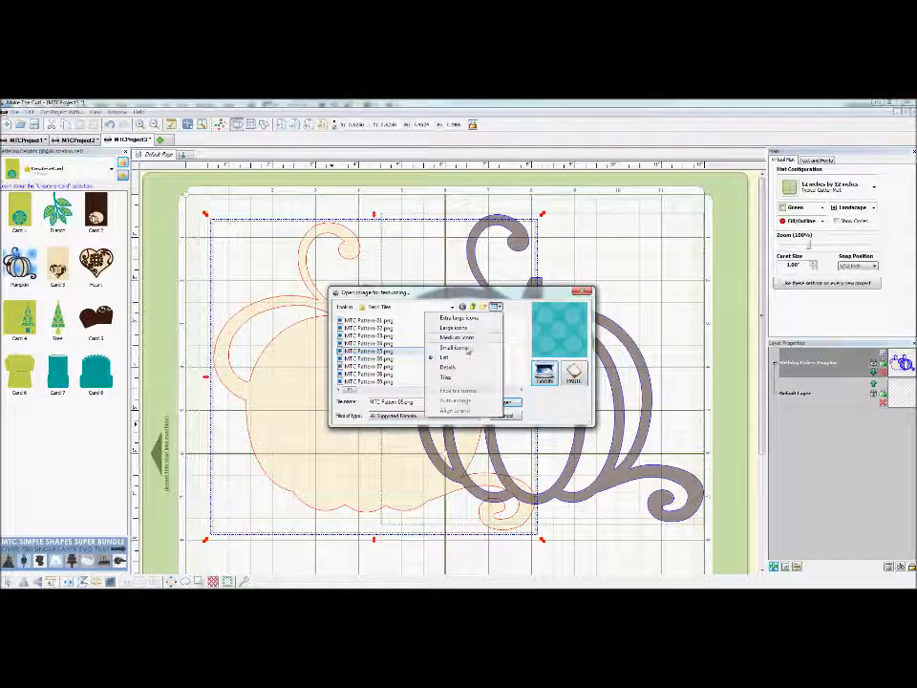
pyautogui.click(461, 349)
pyautogui.click(458, 363)
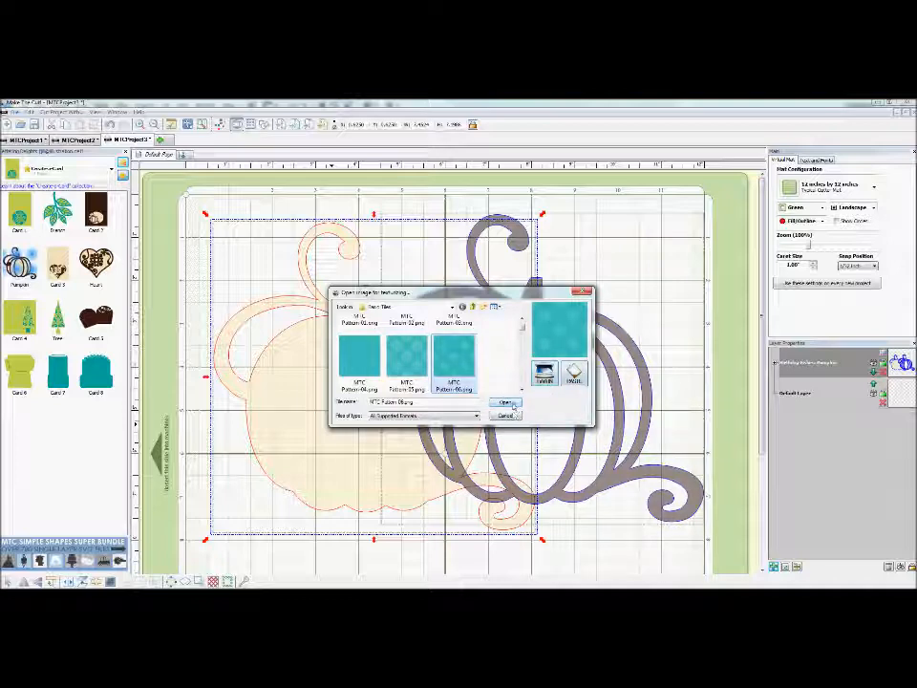
# Load the MTC Pattern-06.png texture and scale it to 46%.
pyautogui.click(509, 404)
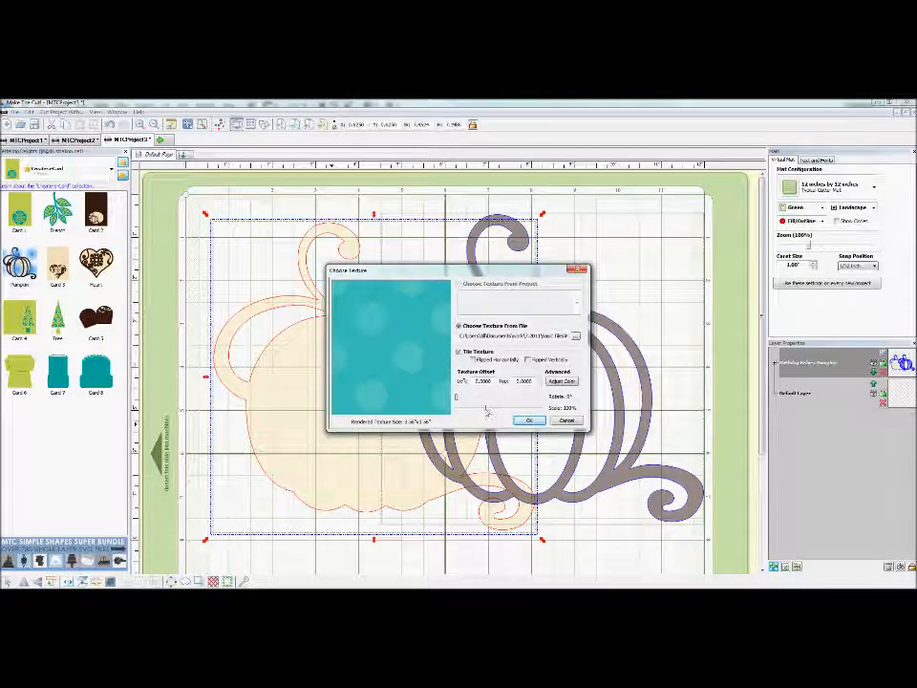
pyautogui.moveTo(485, 412); pyautogui.dragTo(469, 412)
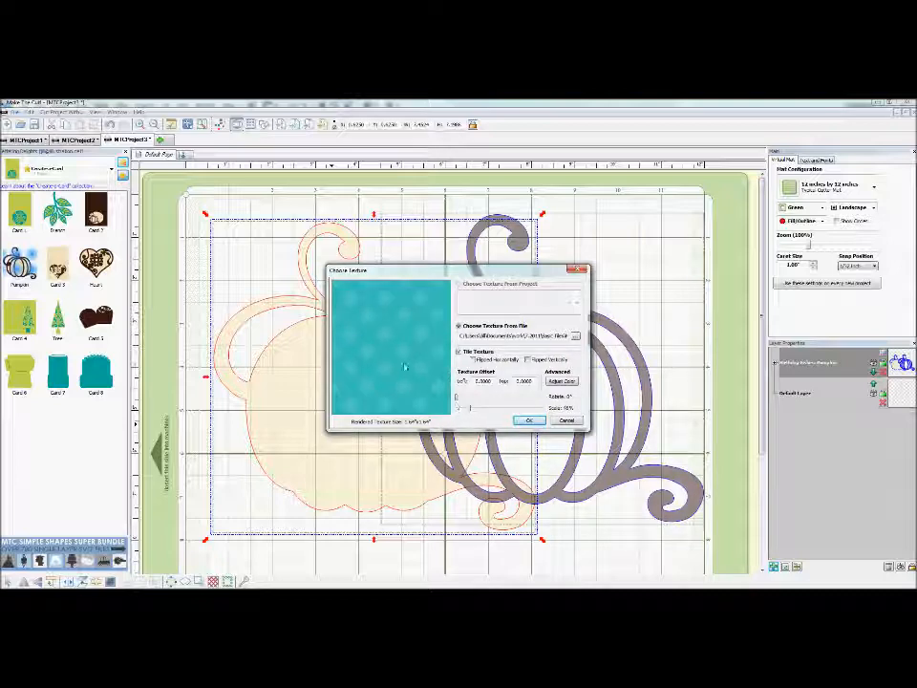
pyautogui.moveTo(457, 400)
pyautogui.mouseDown()
pyautogui.moveTo(484, 399)
pyautogui.moveTo(449, 406)
pyautogui.mouseUp()
# Recolor the texture orange with hue -157 and saturation 1.42, and apply it to the pumpkin base.
pyautogui.click(563, 381)
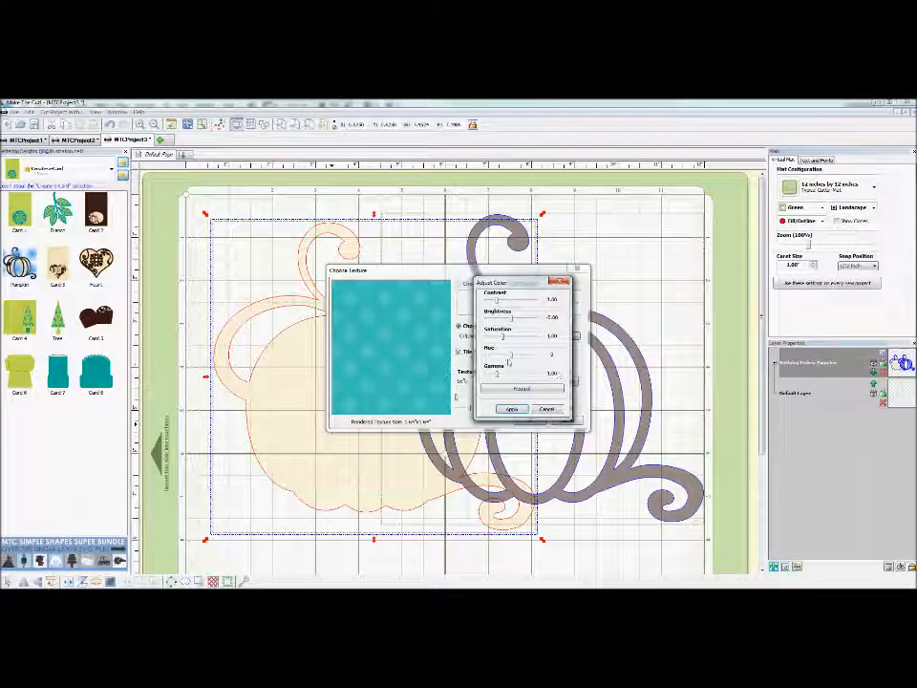
pyautogui.moveTo(512, 361)
pyautogui.mouseDown()
pyautogui.moveTo(489, 355)
pyautogui.moveTo(509, 346)
pyautogui.mouseUp()
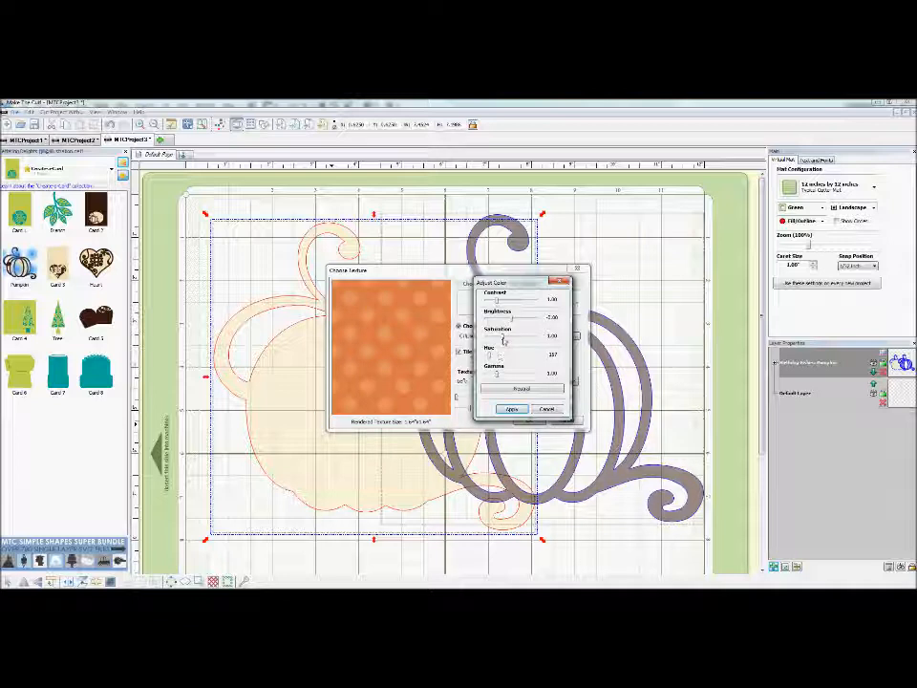
pyautogui.moveTo(502, 339); pyautogui.dragTo(513, 341)
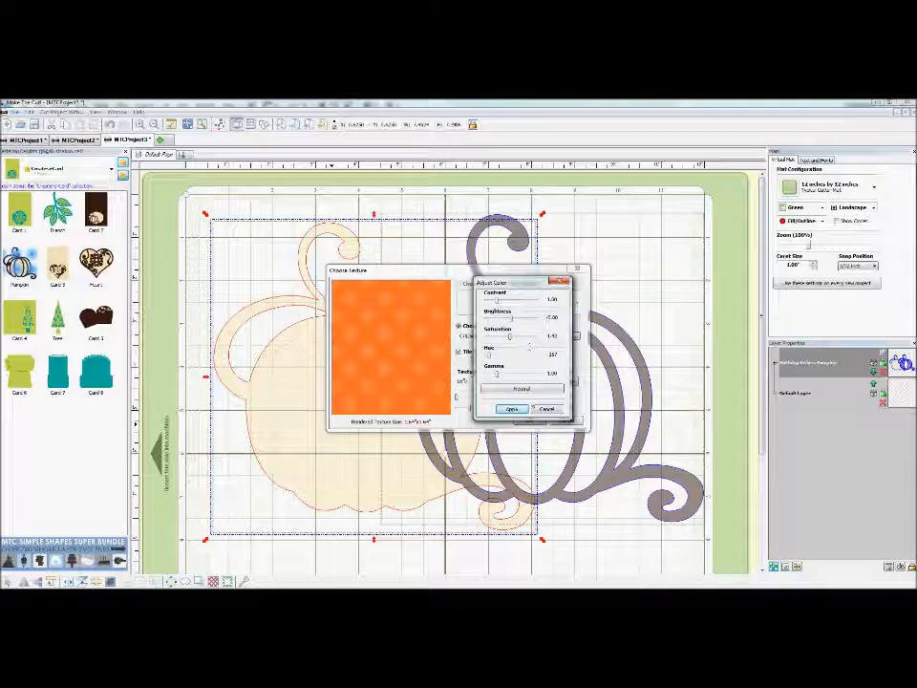
pyautogui.click(543, 410)
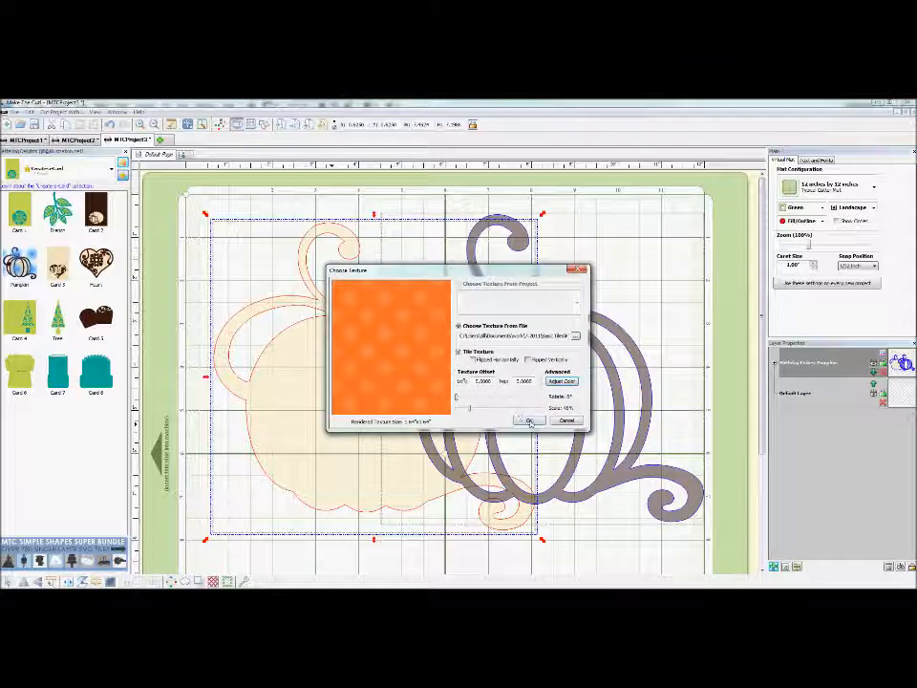
pyautogui.click(531, 422)
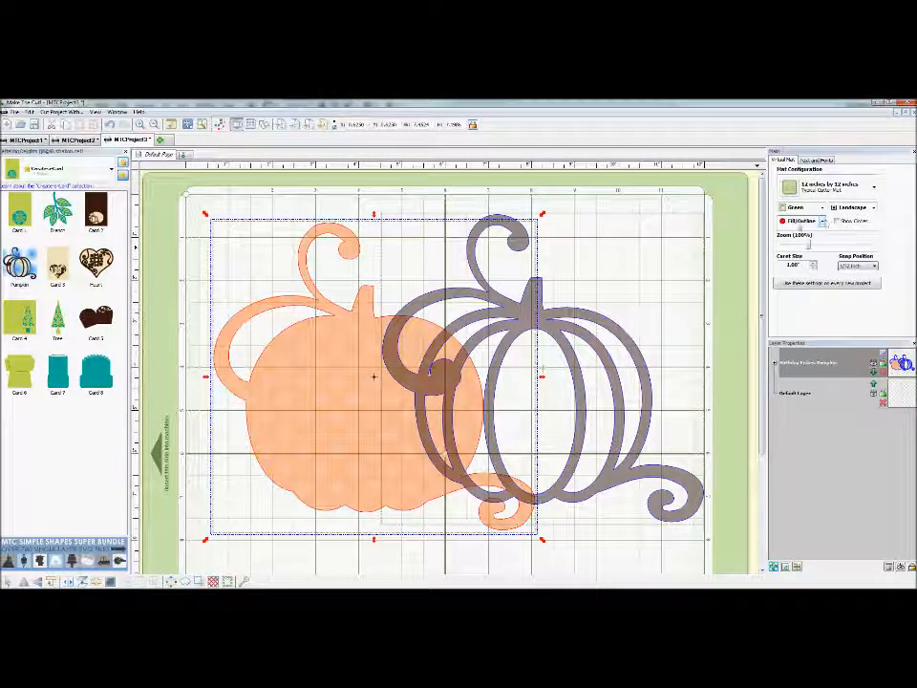
# Set the virtual mat's shape display to Fill and its color scheme to Contrast.
pyautogui.click(821, 221)
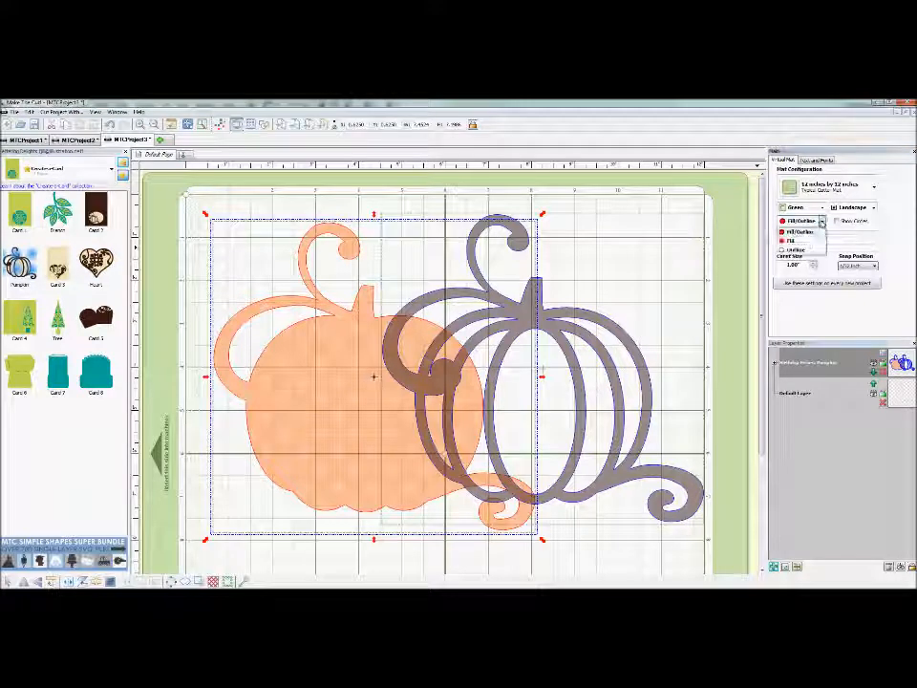
pyautogui.click(800, 241)
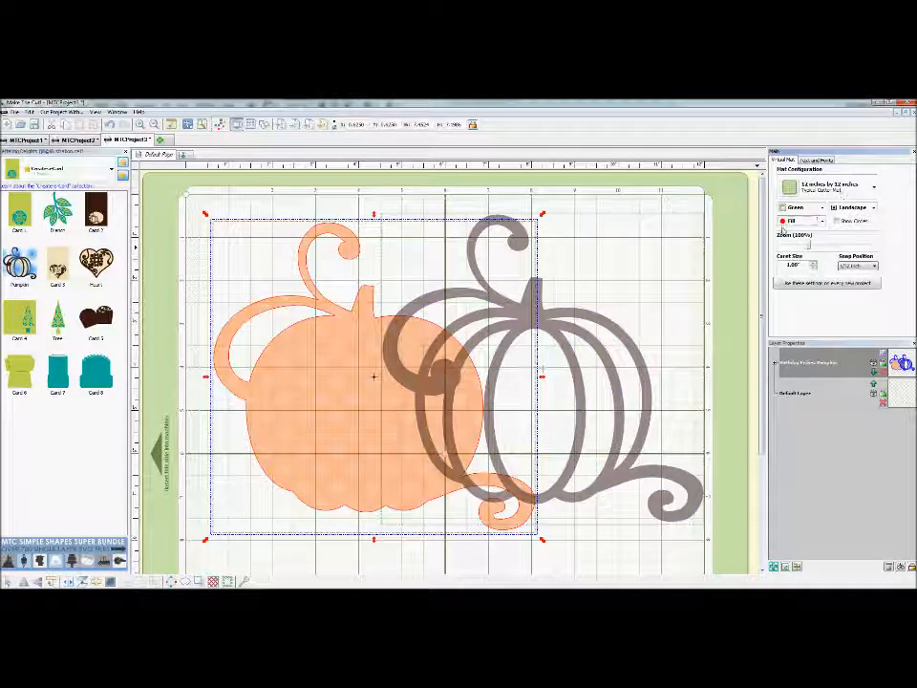
pyautogui.click(821, 222)
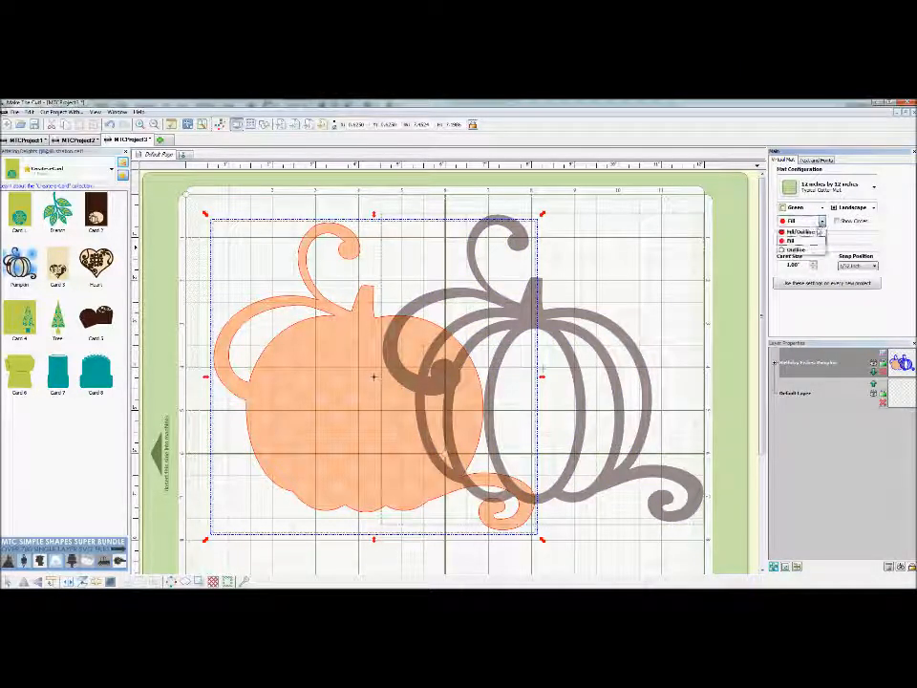
pyautogui.click(801, 240)
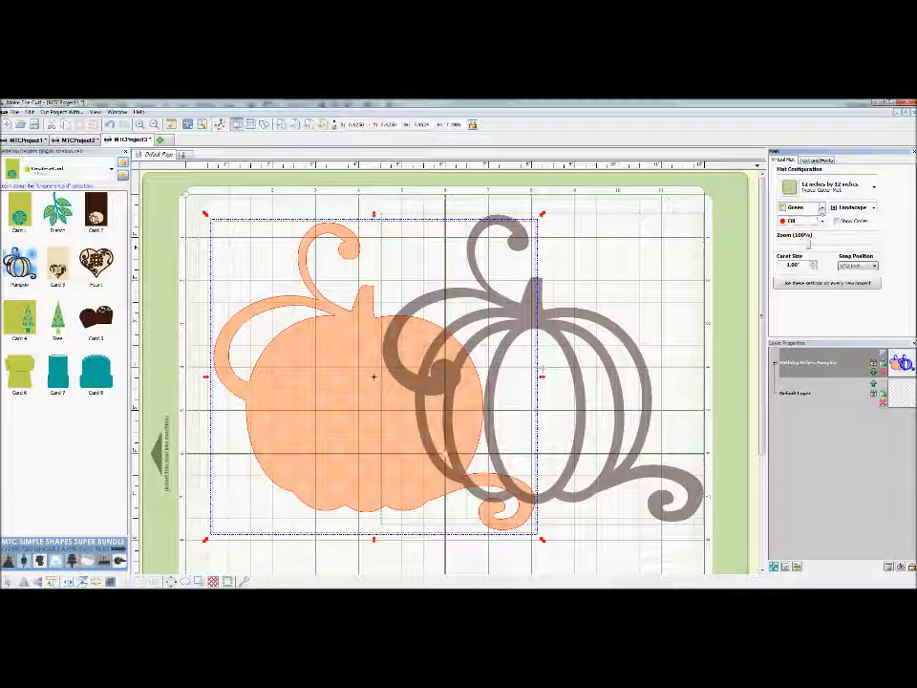
pyautogui.click(822, 209)
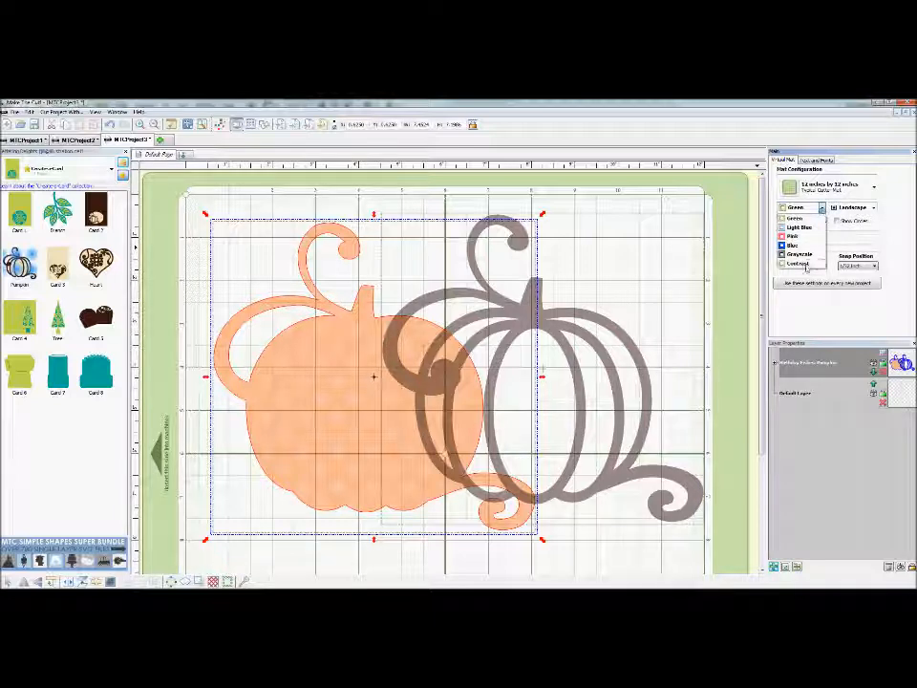
pyautogui.click(802, 269)
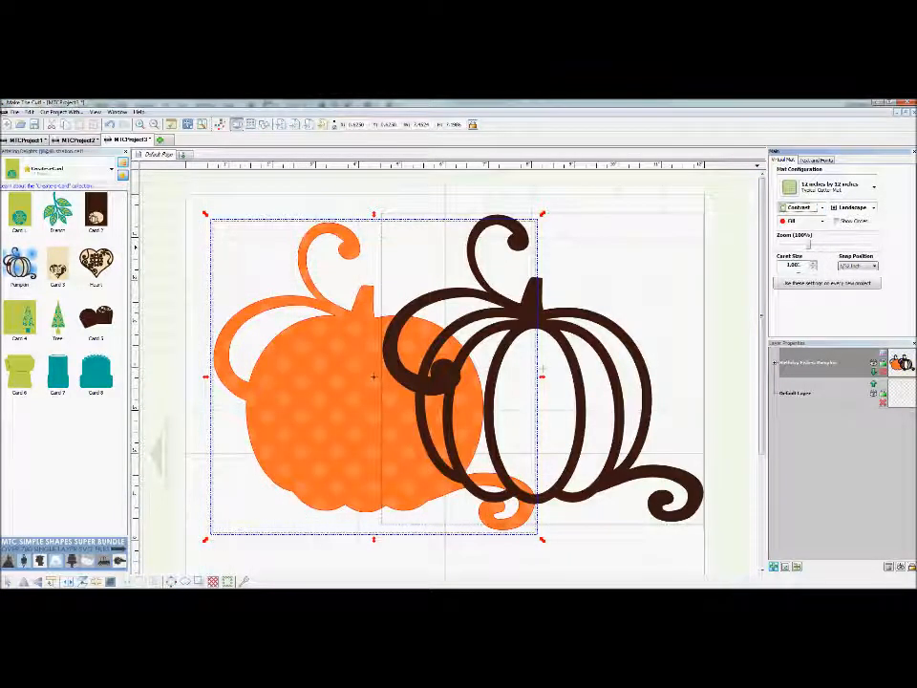
# Move the dark pumpkin outline slightly left and down, to about X 4.22, Y 0.5.
pyautogui.click(682, 322)
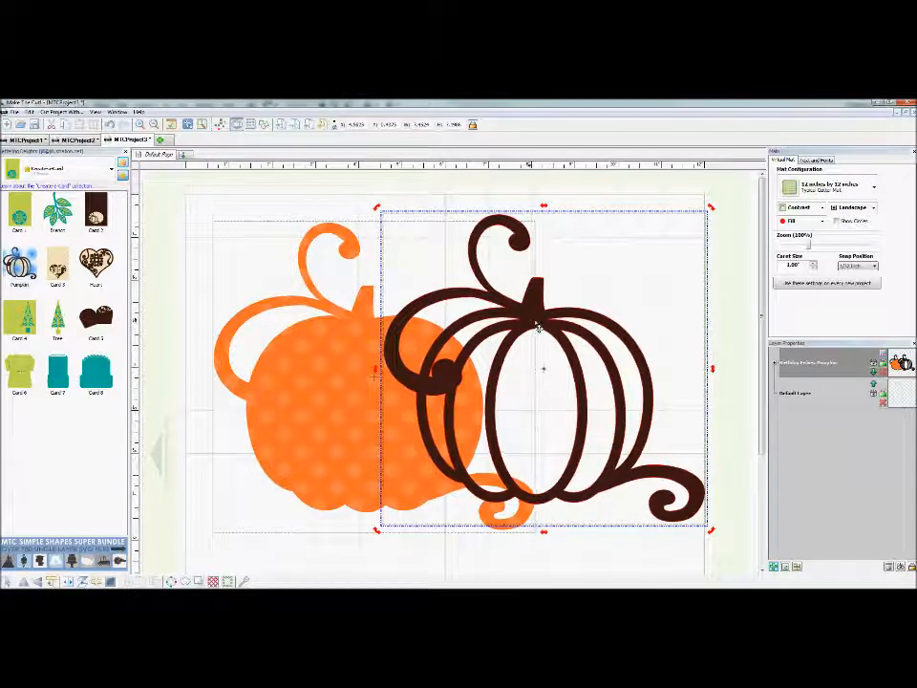
pyautogui.moveTo(547, 317)
pyautogui.mouseDown()
pyautogui.moveTo(562, 327)
pyautogui.moveTo(531, 324)
pyautogui.mouseUp()
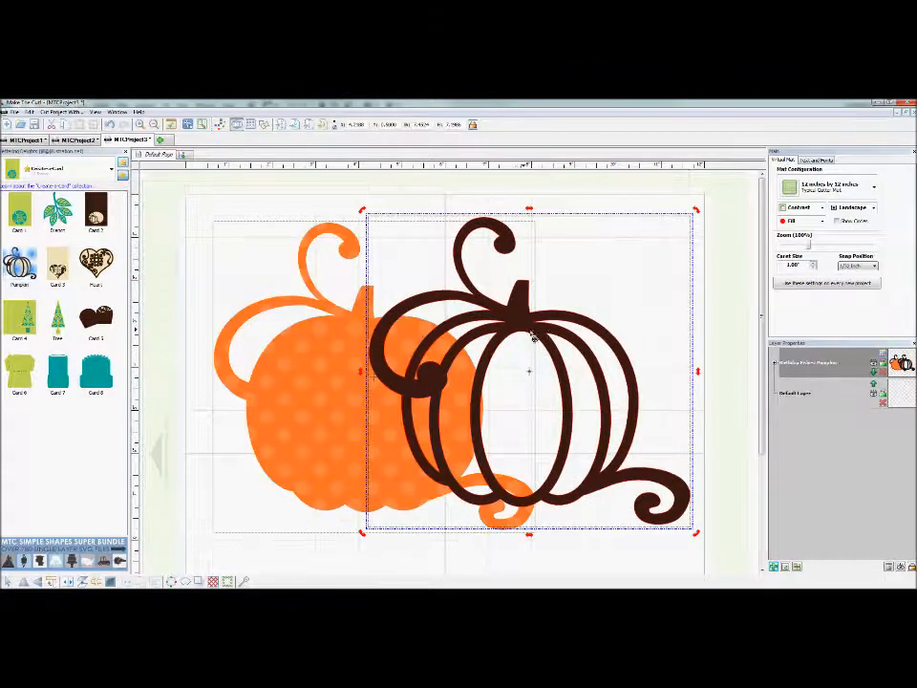
# Move the dark pumpkin outline further left and slightly down, to about X 3.34, Y 0.59.
pyautogui.moveTo(574, 506); pyautogui.dragTo(527, 498)
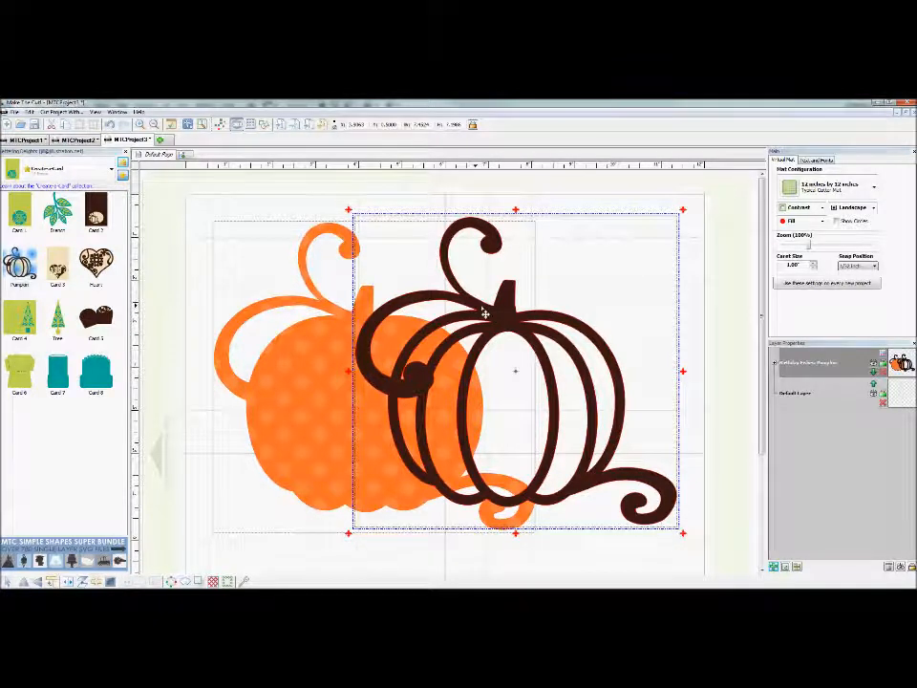
pyautogui.moveTo(505, 318); pyautogui.dragTo(472, 321)
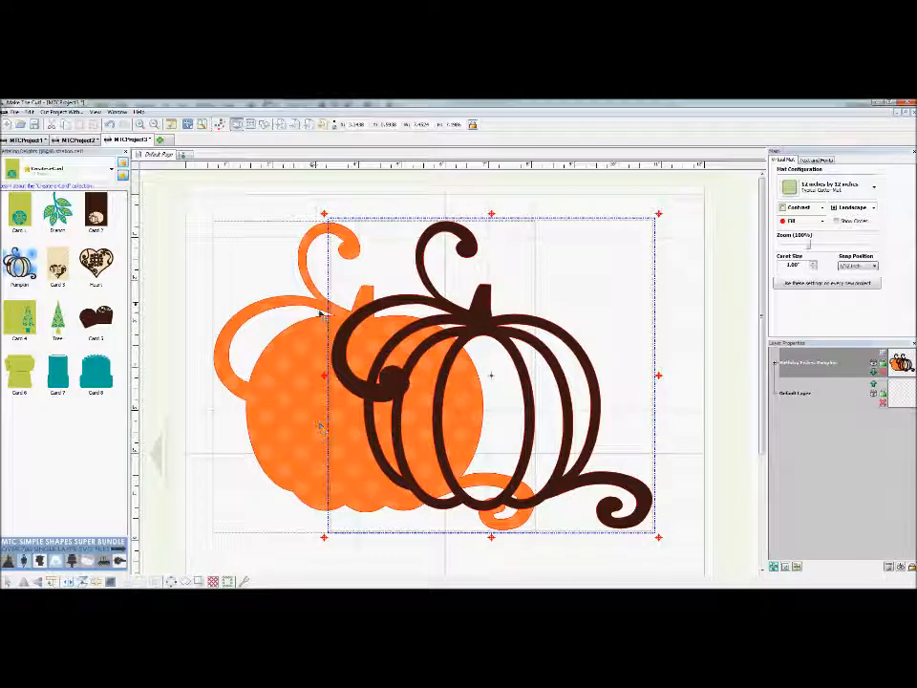
# Load MTC Pattern-01.png as the texture for the dark pumpkin outline and rotate it about 36°.
pyautogui.rightClick(495, 331)
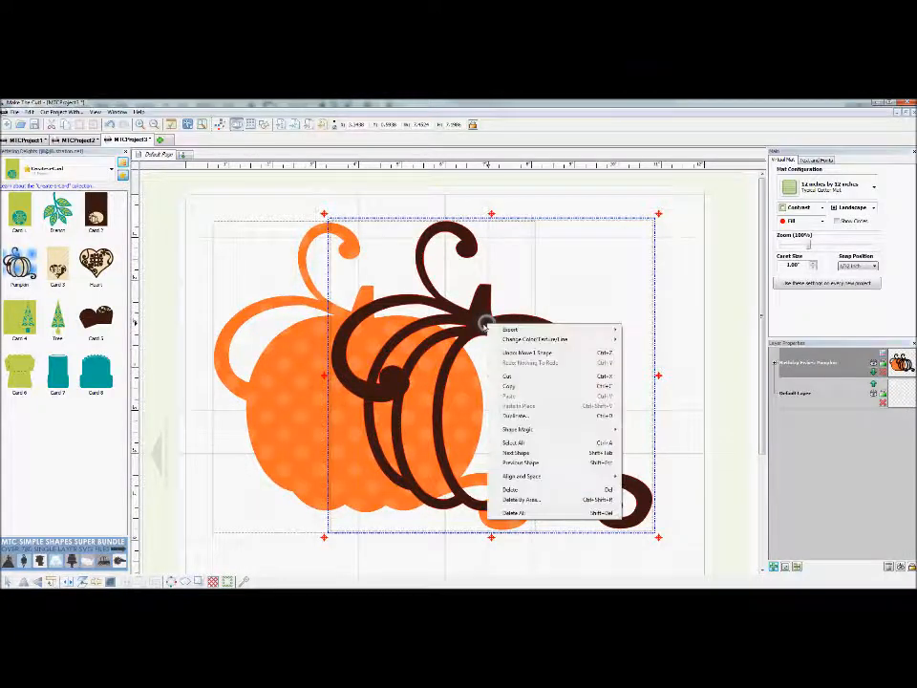
pyautogui.moveTo(520, 341)
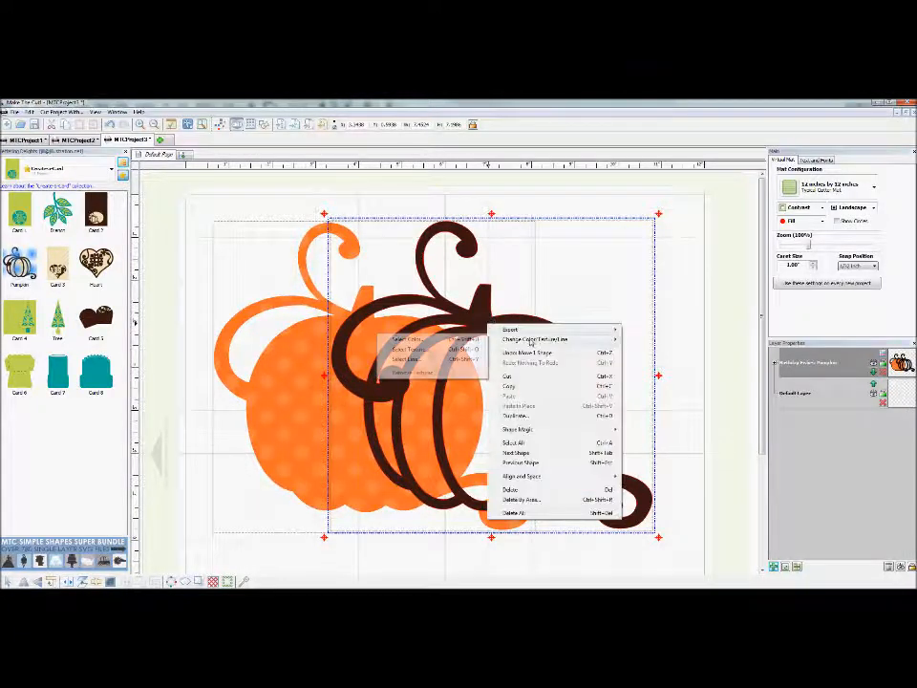
pyautogui.click(409, 349)
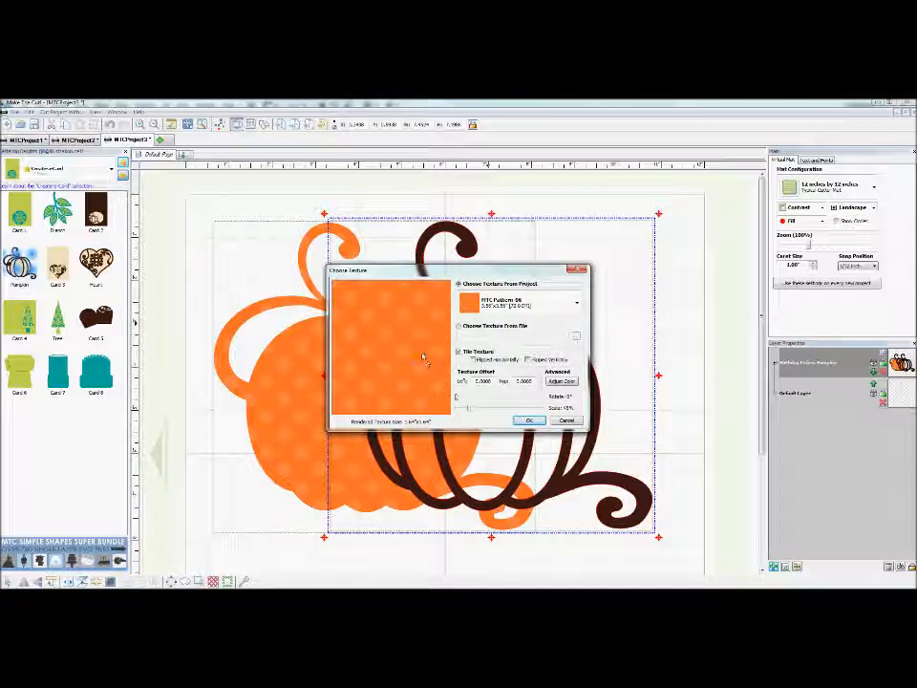
pyautogui.click(460, 326)
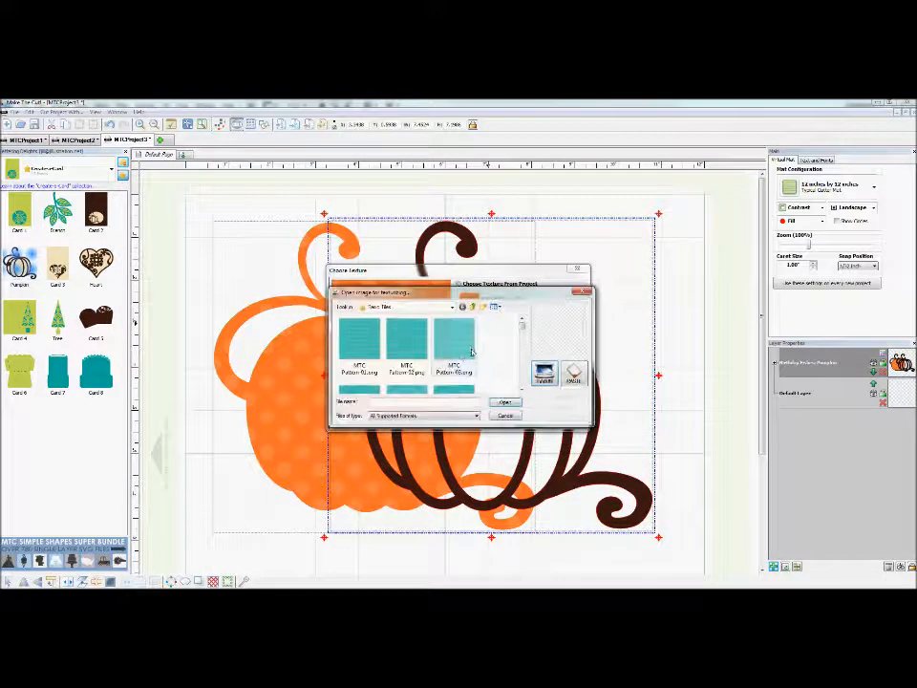
pyautogui.click(363, 354)
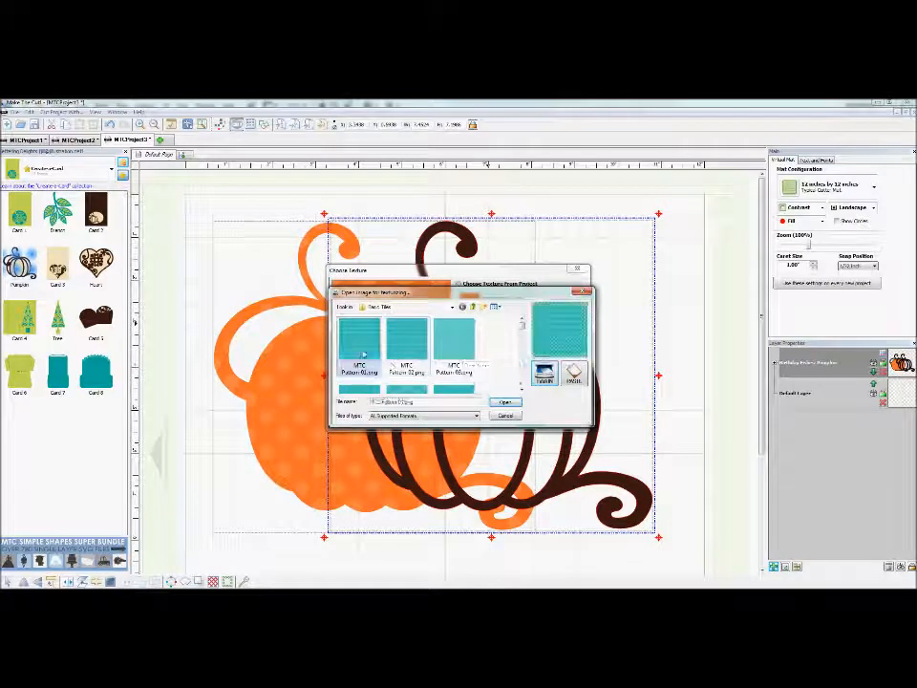
pyautogui.click(503, 402)
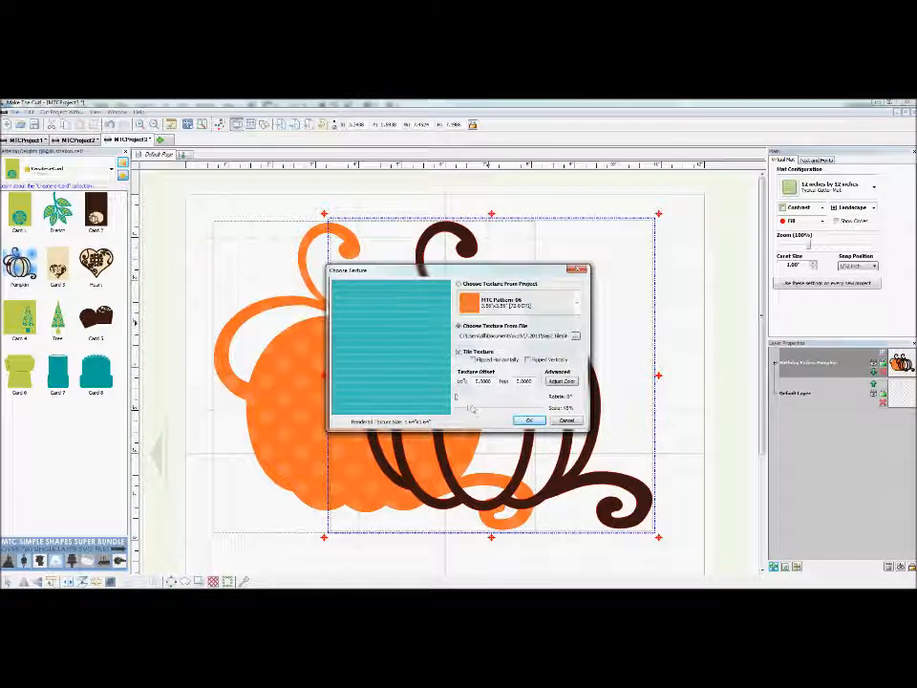
pyautogui.moveTo(459, 399); pyautogui.dragTo(471, 405)
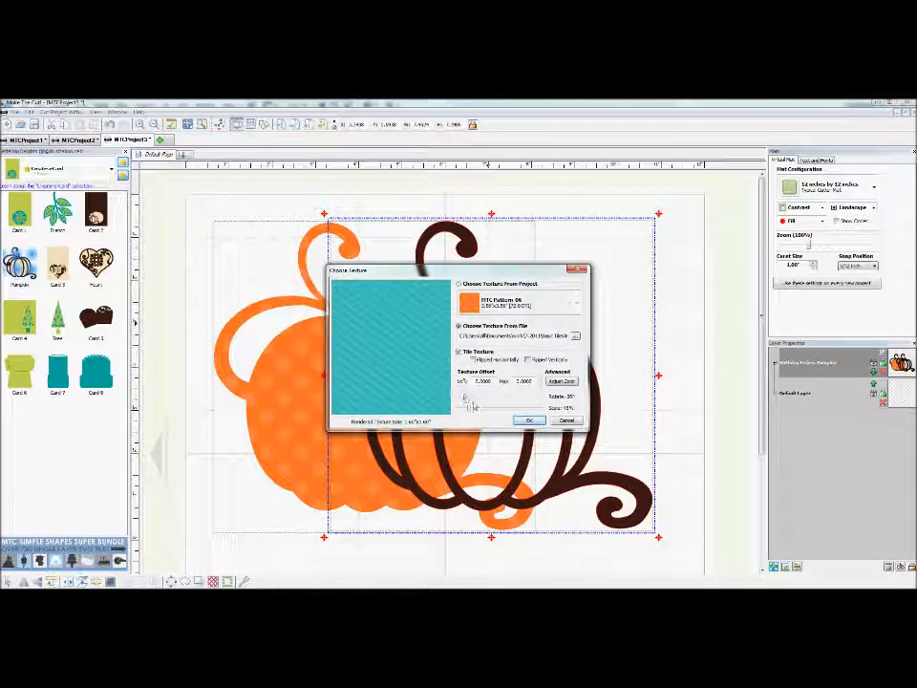
# Recolor the striped texture dark brown by adjusting hue, saturation and brightness, and apply it to the pumpkin outline.
pyautogui.click(560, 381)
pyautogui.moveTo(512, 355); pyautogui.dragTo(494, 357)
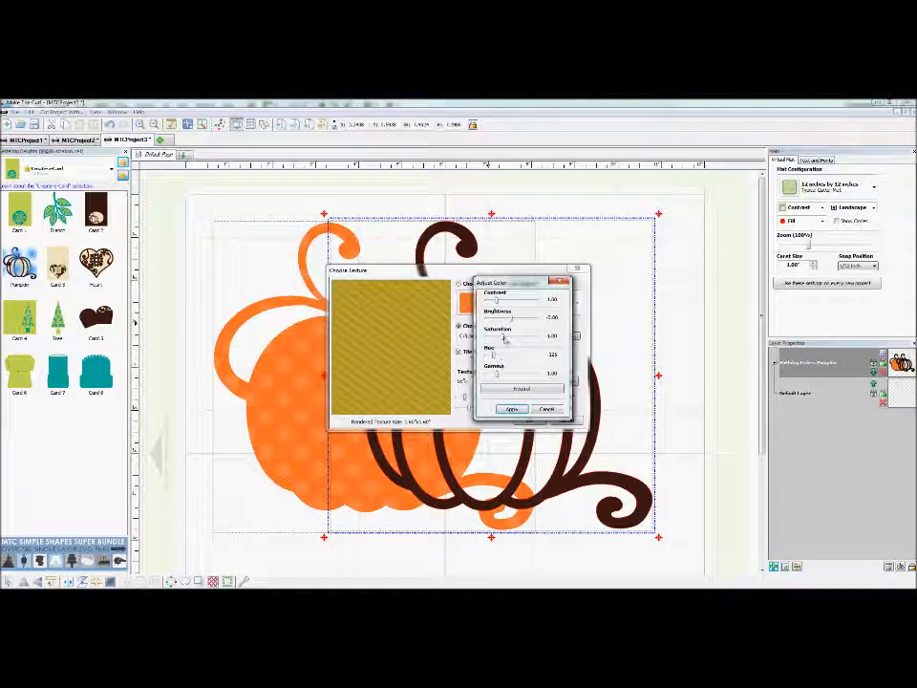
pyautogui.moveTo(503, 339); pyautogui.dragTo(492, 339)
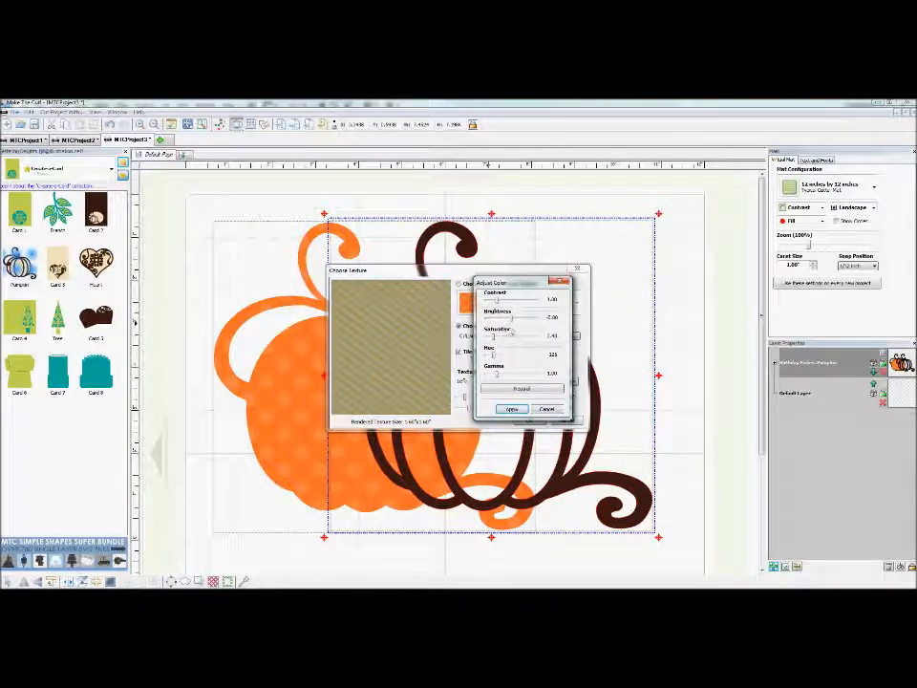
pyautogui.moveTo(512, 323); pyautogui.dragTo(500, 318)
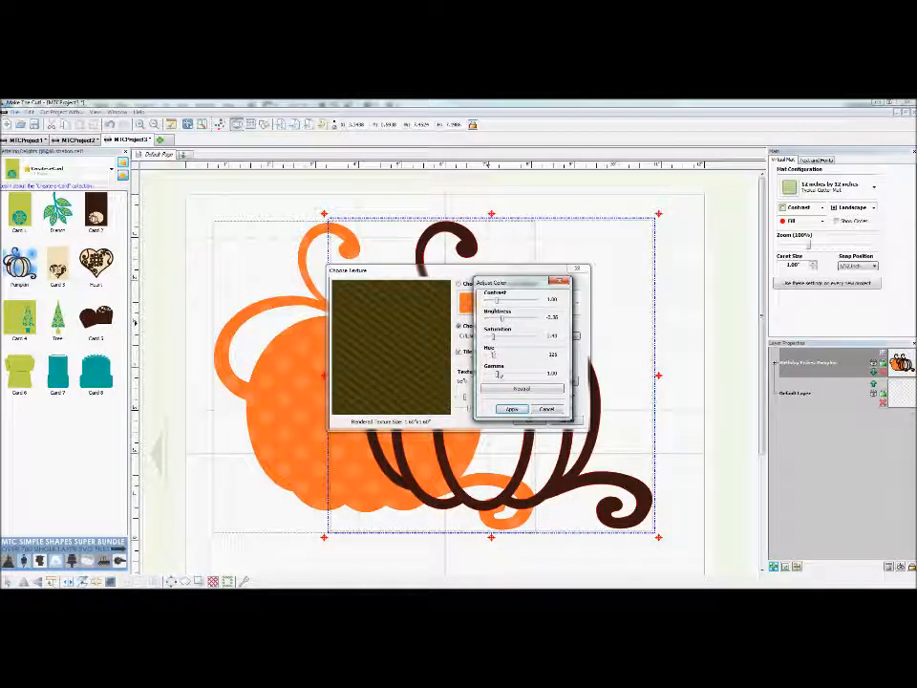
pyautogui.moveTo(503, 321)
pyautogui.mouseDown()
pyautogui.moveTo(522, 318)
pyautogui.moveTo(505, 320)
pyautogui.moveTo(501, 337)
pyautogui.moveTo(511, 340)
pyautogui.mouseUp()
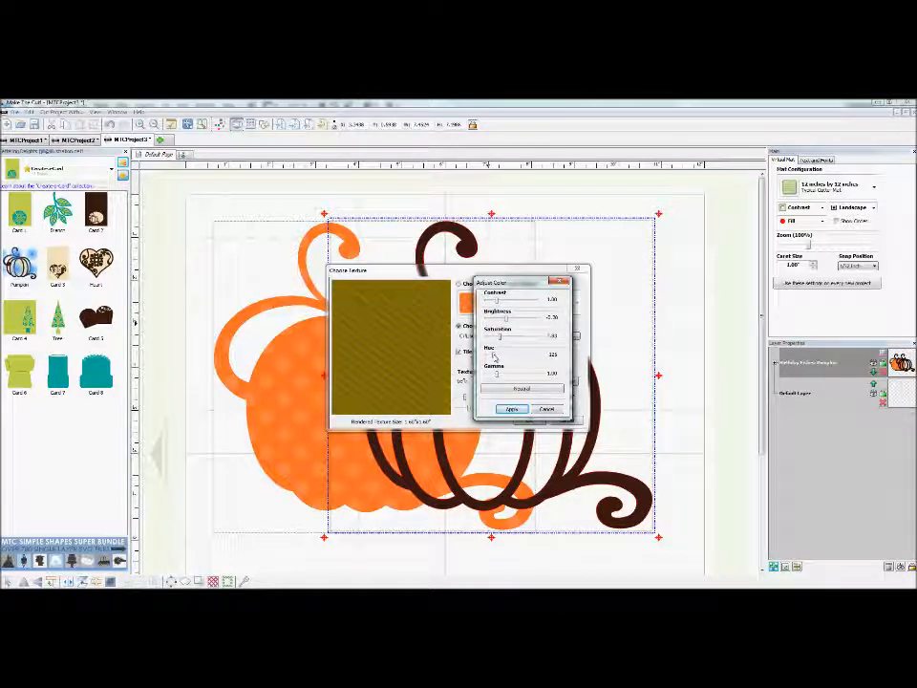
pyautogui.moveTo(491, 358); pyautogui.dragTo(508, 339)
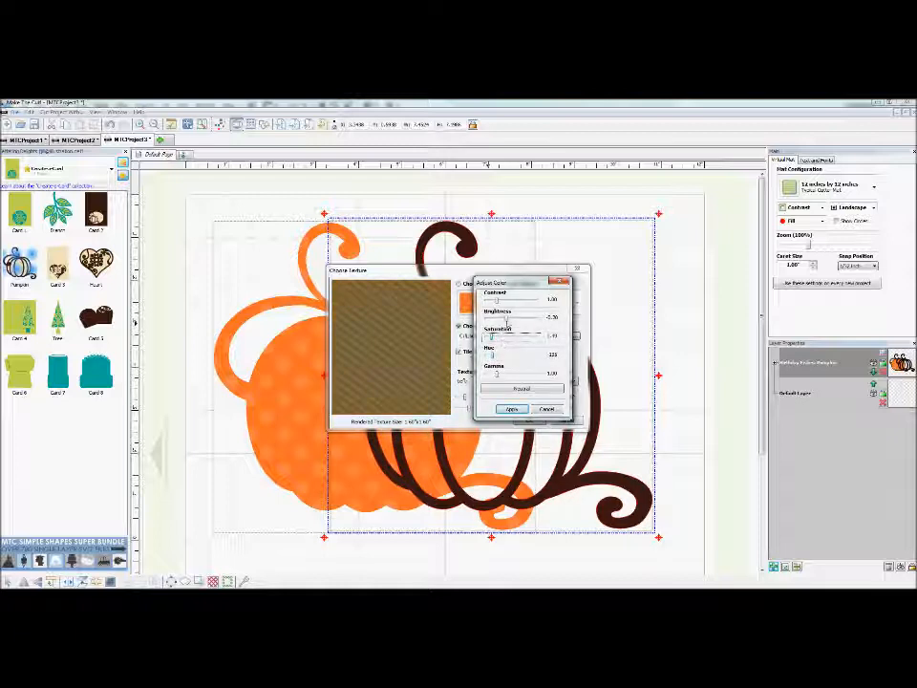
pyautogui.moveTo(506, 325); pyautogui.dragTo(517, 329)
pyautogui.click(514, 410)
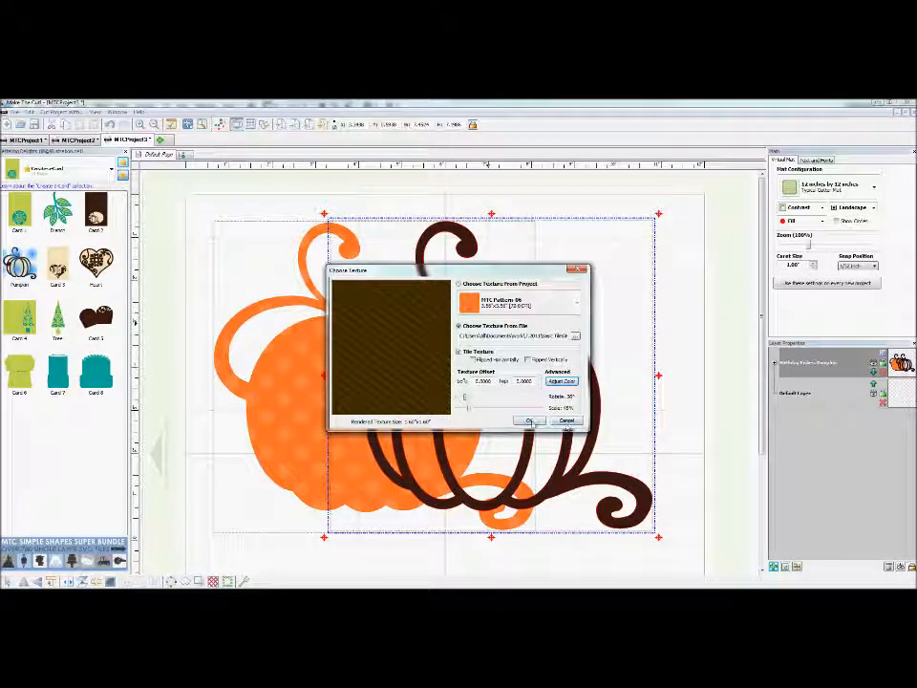
pyautogui.click(535, 422)
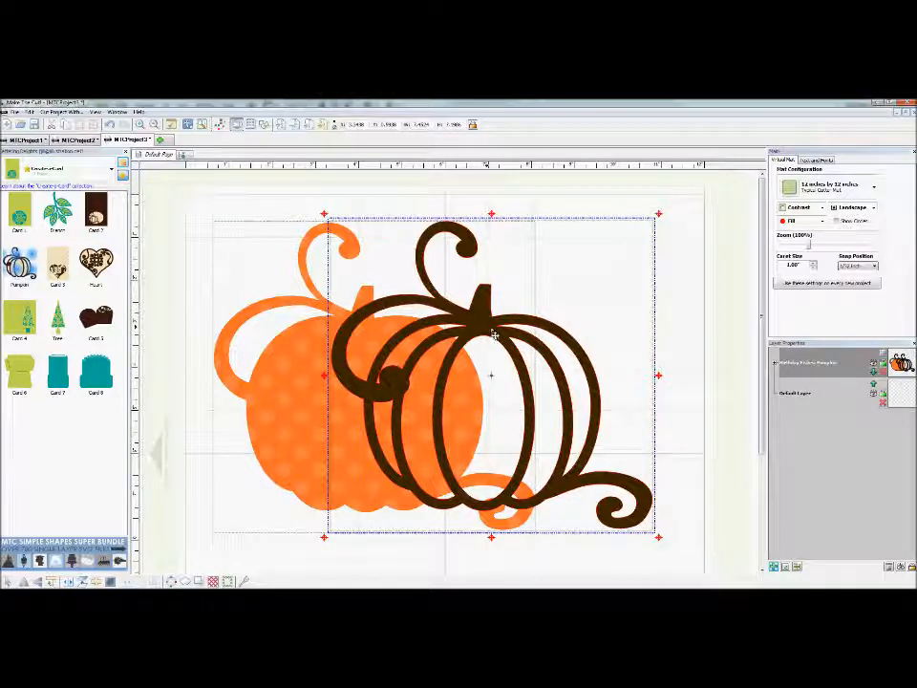
# Move the dark brown outline onto the orange pumpkin base, at about X 0.625, Y 0.625, and deselect it.
pyautogui.moveTo(495, 333); pyautogui.dragTo(382, 330)
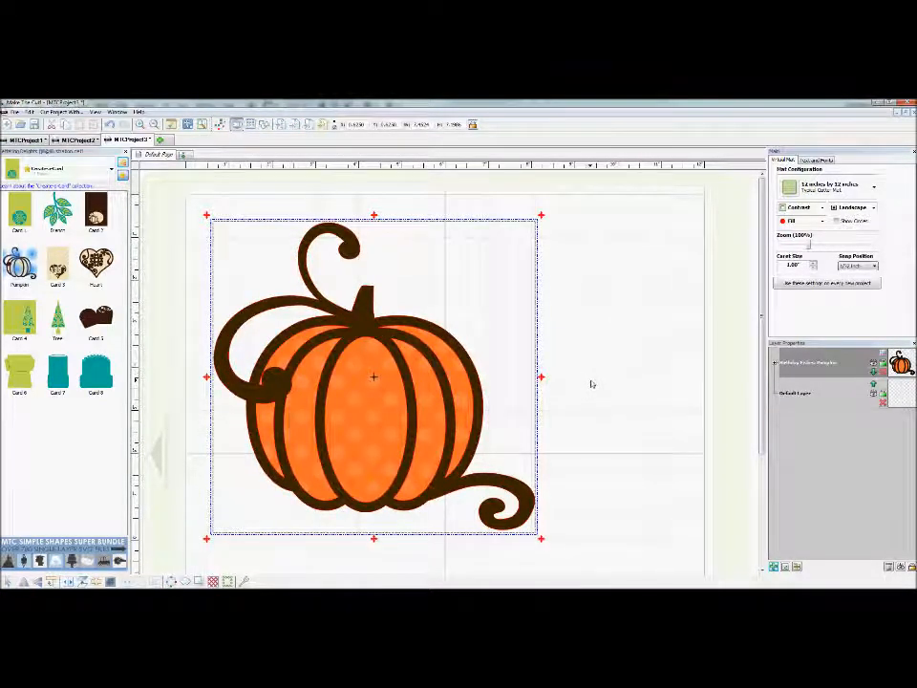
pyautogui.click(380, 555)
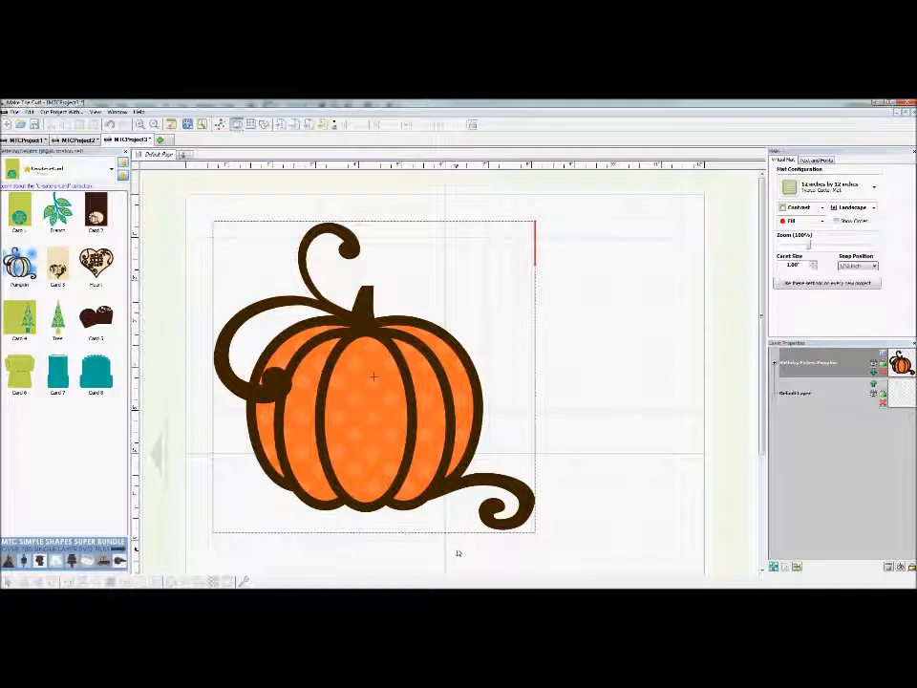
pyautogui.moveTo(590, 548); pyautogui.dragTo(246, 235)
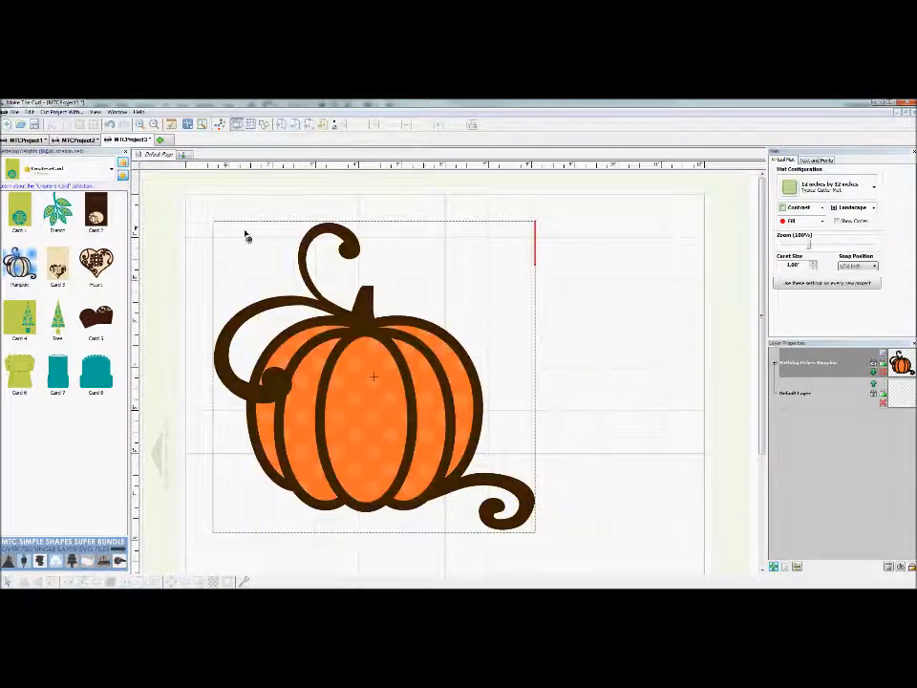
# Start exporting the project to the MTC Gallery and enter the title New Pumpkin for the upload.
pyautogui.rightClick(387, 366)
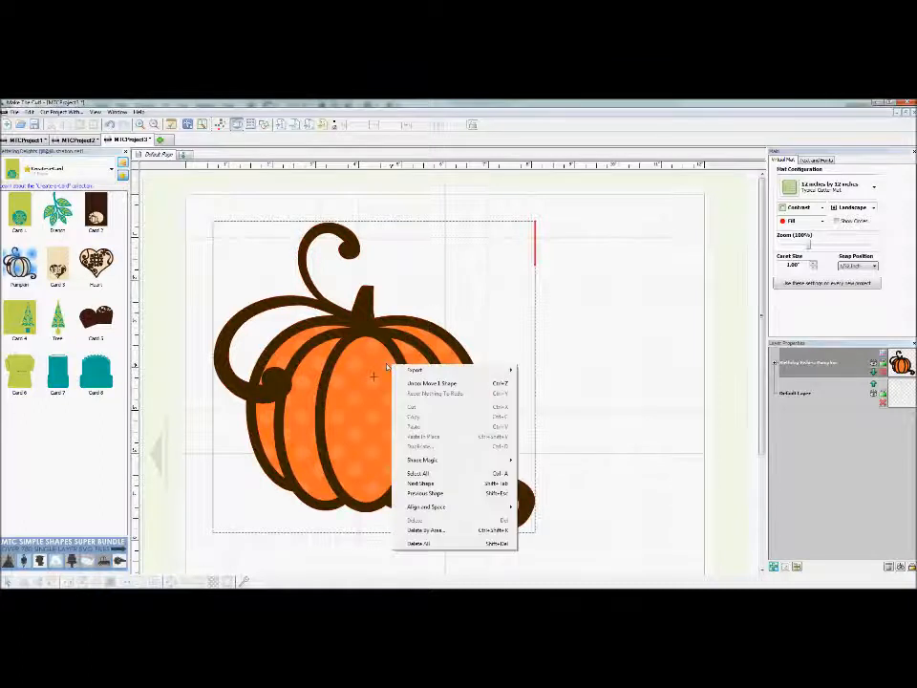
pyautogui.moveTo(445, 373)
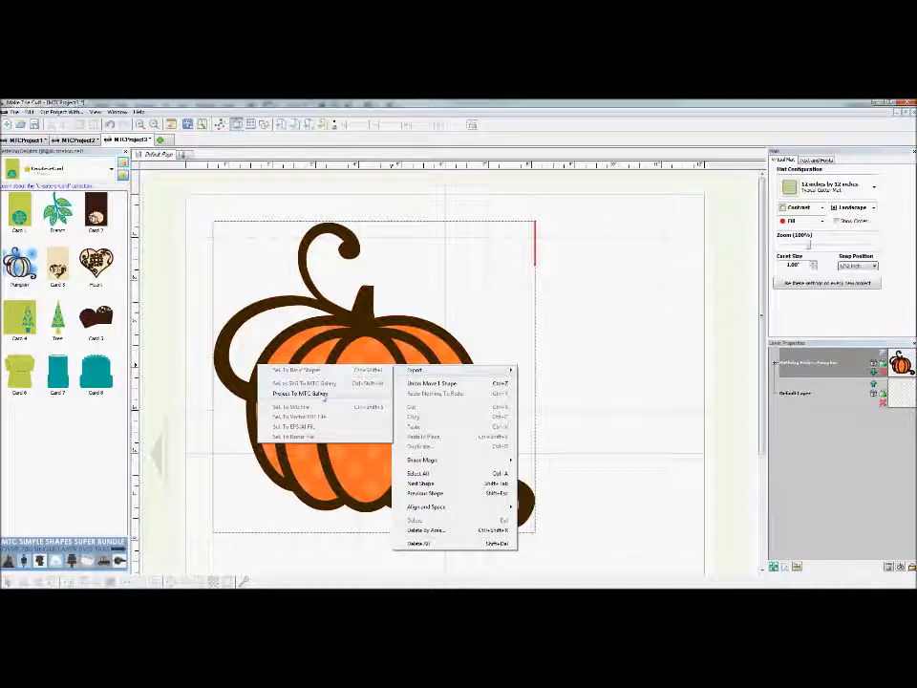
pyautogui.click(322, 395)
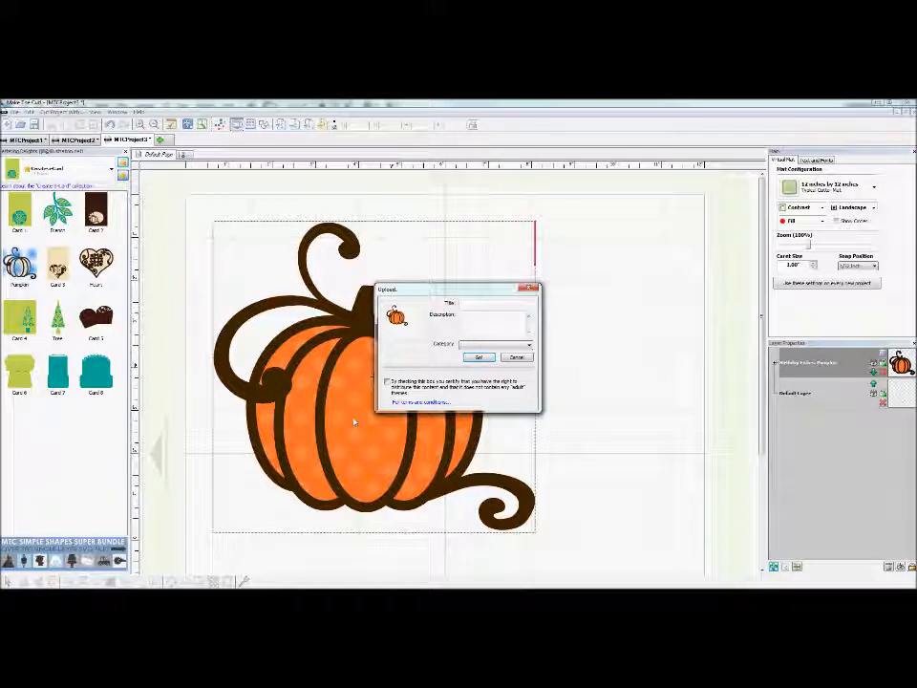
pyautogui.write('P')
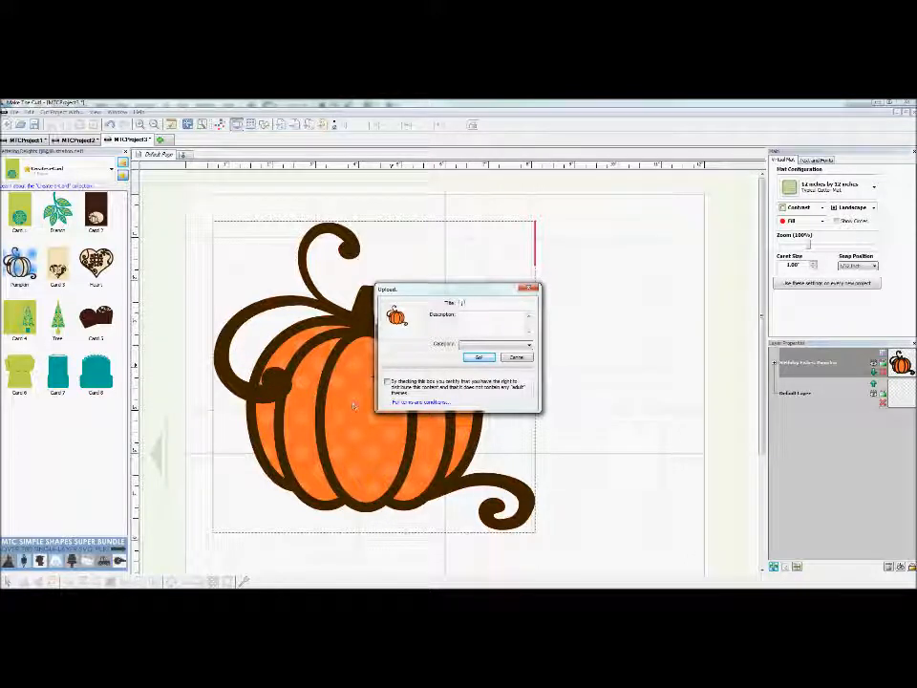
pyautogui.write('umpkinmpki')
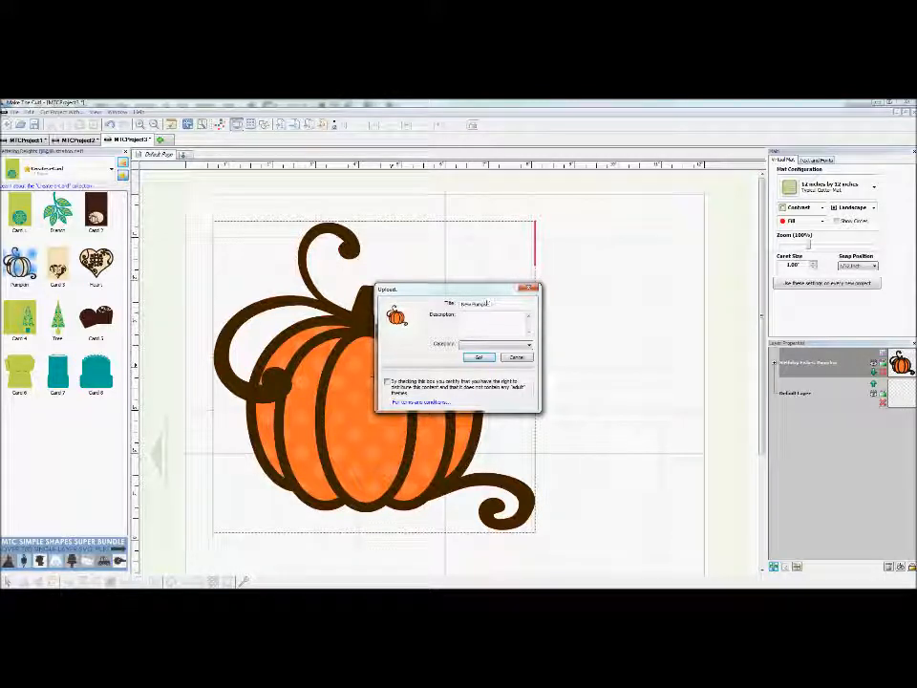